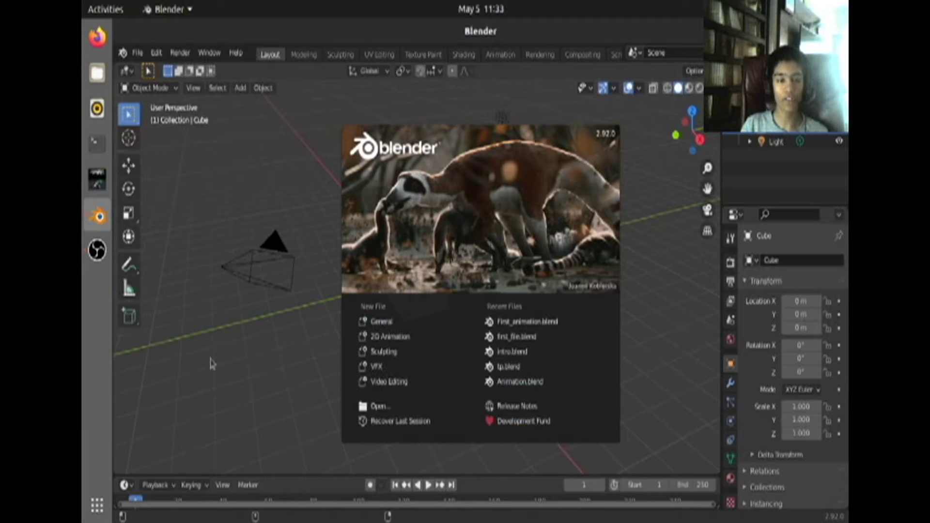
Step: Start a new file from the General template
{"action": "left_click", "coordinate": [383, 322]}
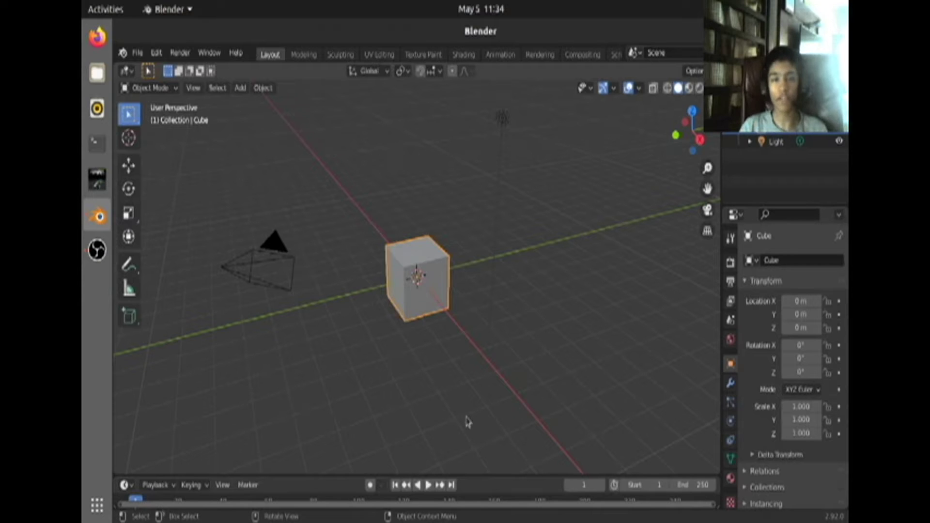
{"action": "scroll", "coordinate": [417, 338], "scroll_direction": "down", "scroll_amount": 2}
{"action": "scroll", "coordinate": [380, 328], "scroll_direction": "up", "scroll_amount": 4}
{"action": "scroll", "coordinate": [328, 298], "scroll_direction": "down", "scroll_amount": 2}
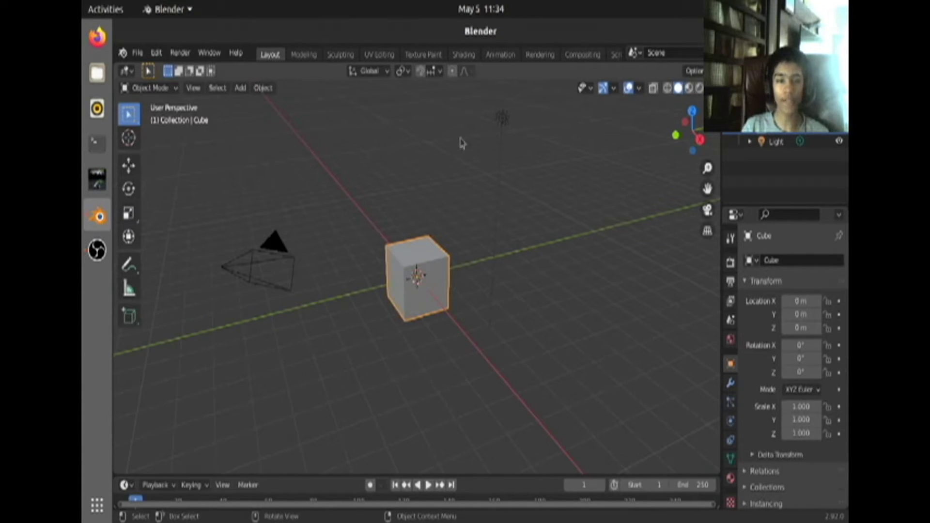
Step: Select the camera and then the cube to inspect the objects of the default scene
{"action": "left_click", "coordinate": [272, 246]}
{"action": "scroll", "coordinate": [293, 332], "scroll_direction": "up", "scroll_amount": 3}
{"action": "scroll", "coordinate": [293, 333], "scroll_direction": "down", "scroll_amount": 5}
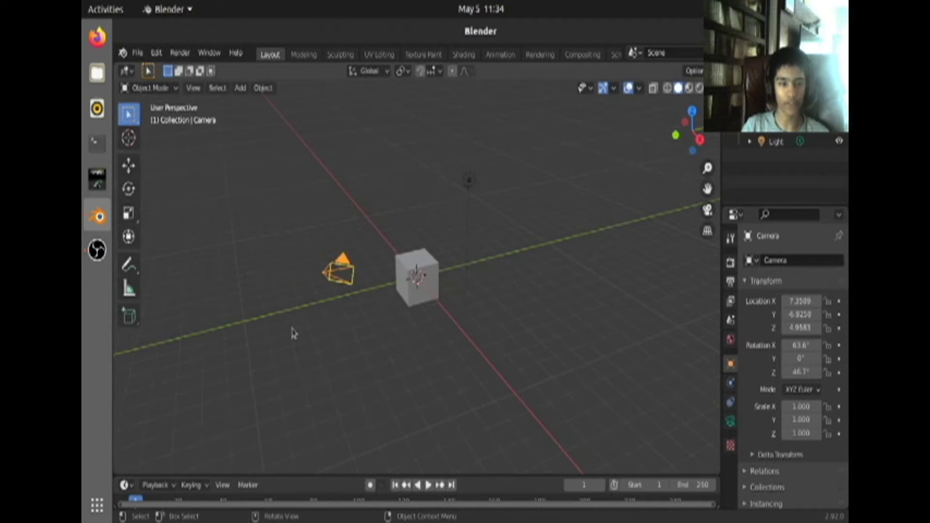
{"action": "scroll", "coordinate": [314, 316], "scroll_direction": "up", "scroll_amount": 4}
{"action": "scroll", "coordinate": [322, 315], "scroll_direction": "down", "scroll_amount": 2}
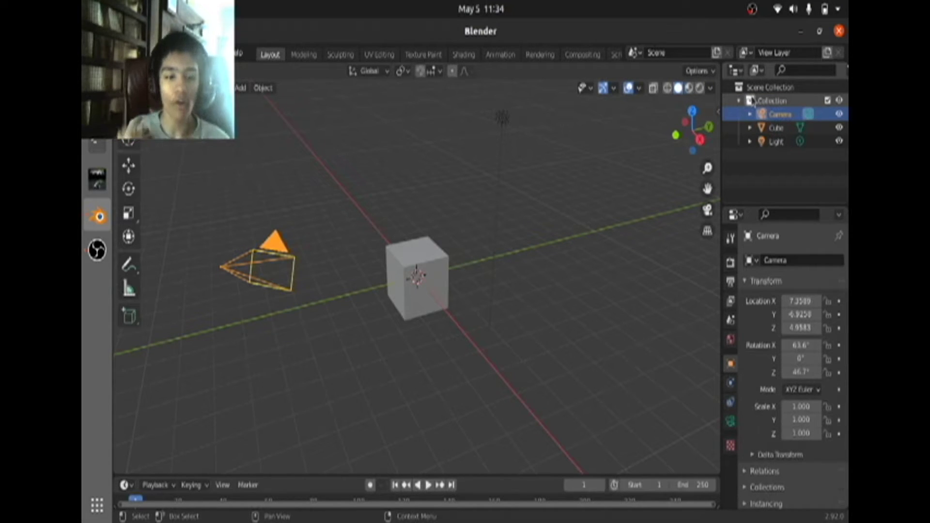
{"action": "left_click", "coordinate": [772, 132]}
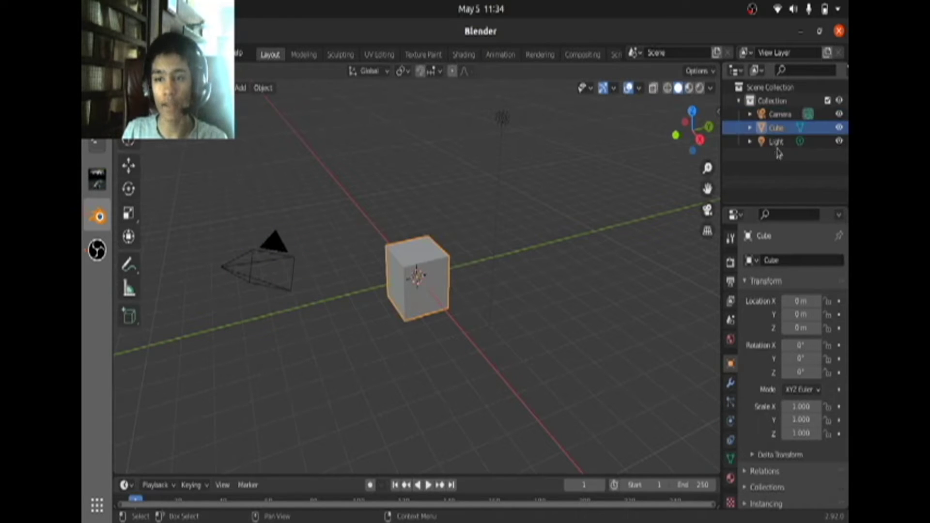
Step: Select the light and switch the viewport shading to Rendered
{"action": "left_click", "coordinate": [776, 142]}
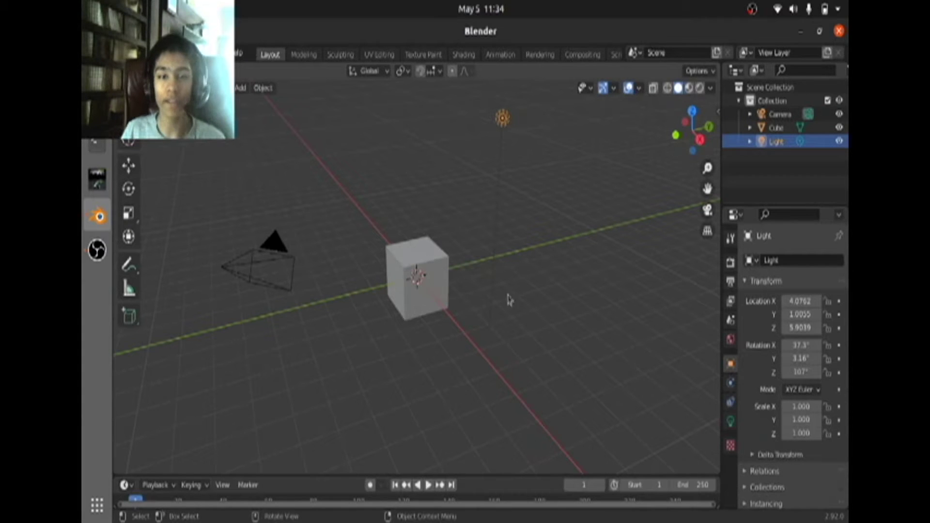
{"action": "left_click", "coordinate": [699, 89]}
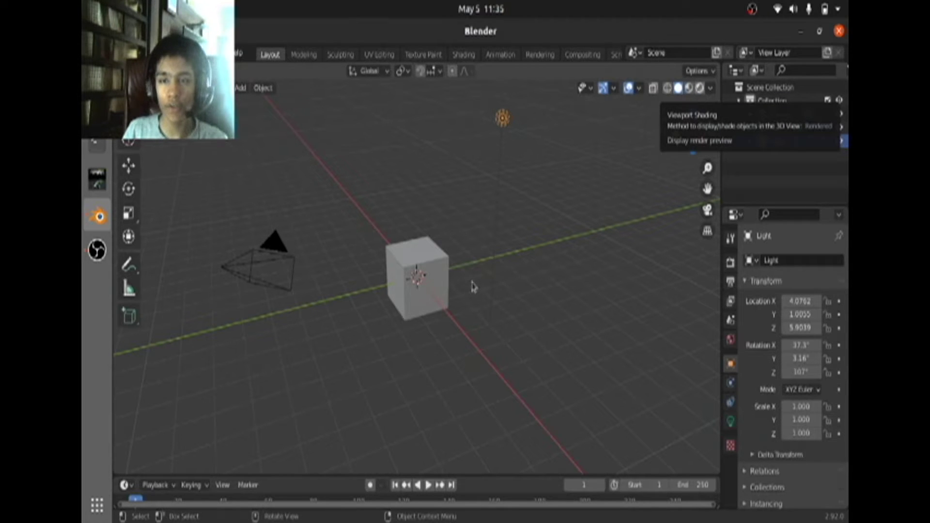
{"action": "scroll", "coordinate": [477, 273], "scroll_direction": "up", "scroll_amount": 3}
{"action": "scroll", "coordinate": [476, 272], "scroll_direction": "down", "scroll_amount": 6}
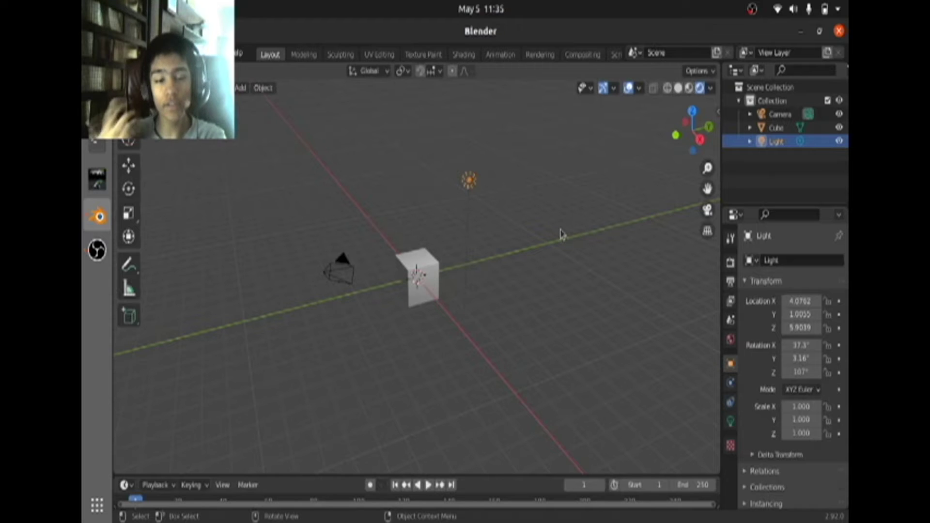
Step: Preview the cube through the camera twice, returning to the perspective view each time
{"action": "key", "text": "KP_0"}
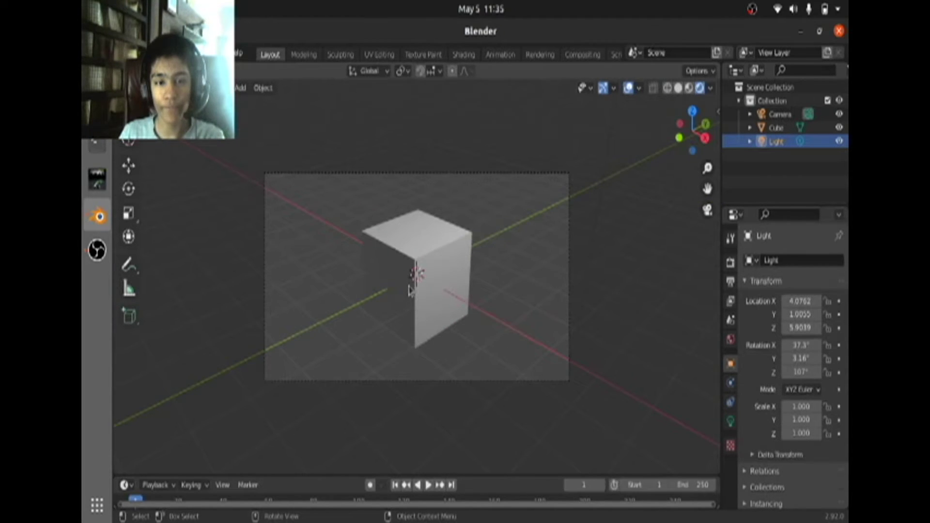
{"action": "scroll", "coordinate": [411, 286], "scroll_direction": "up", "scroll_amount": 4}
{"action": "key", "text": "KP_0"}
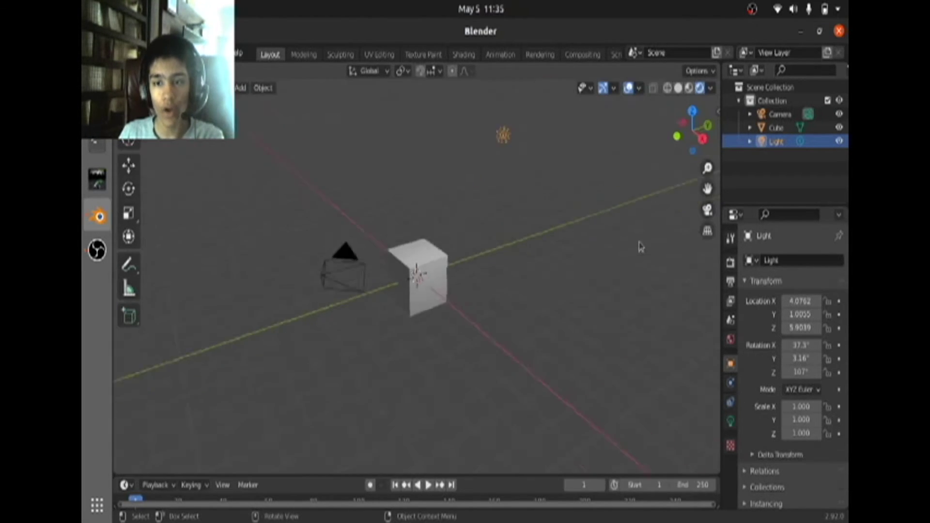
{"action": "left_click", "coordinate": [709, 209]}
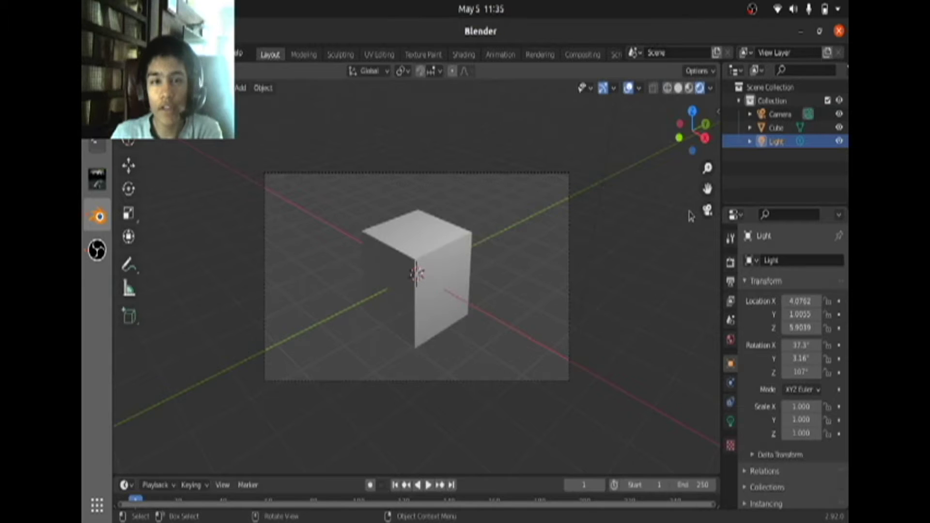
{"action": "key", "text": "KP_0"}
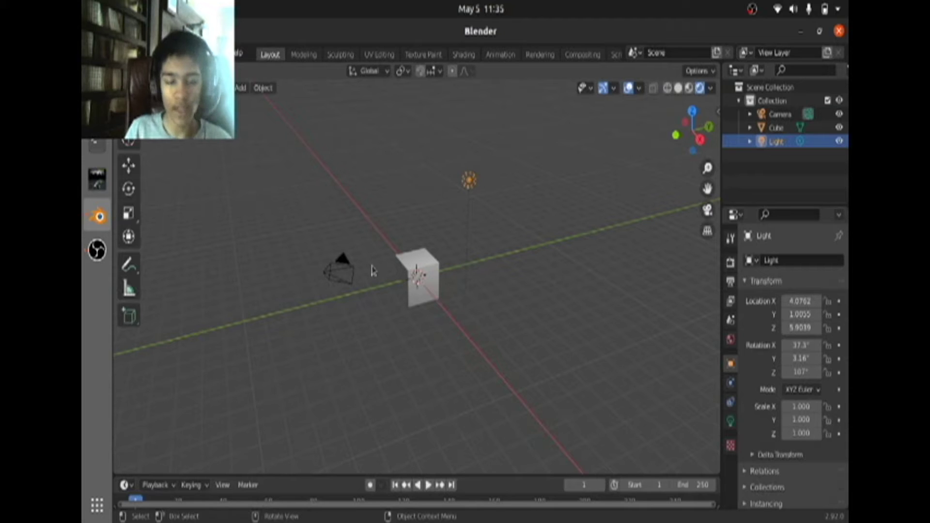
Step: Move the light along the Y axis toward the camera, to a Y location of about -4.01 m
{"action": "key", "text": "KP_Decimal"}
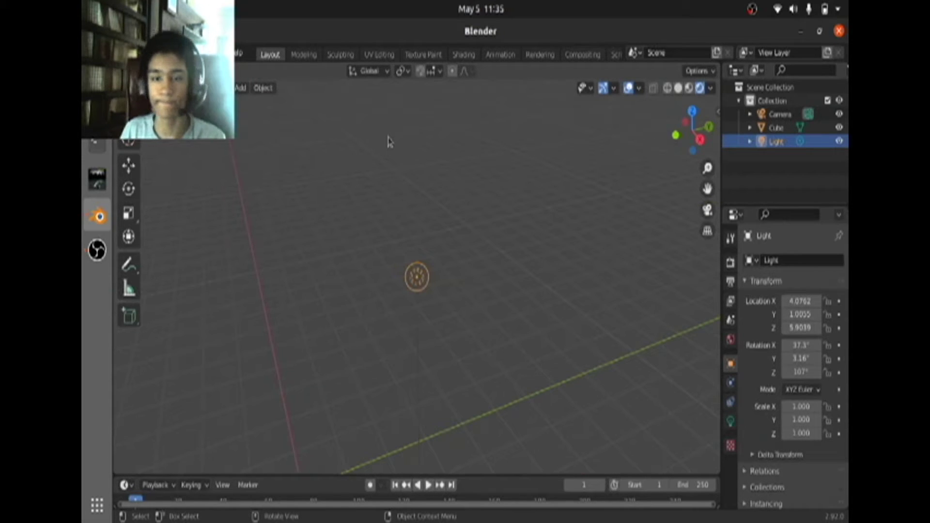
{"action": "key", "text": "Home"}
{"action": "scroll", "coordinate": [396, 138], "scroll_direction": "up", "scroll_amount": 3}
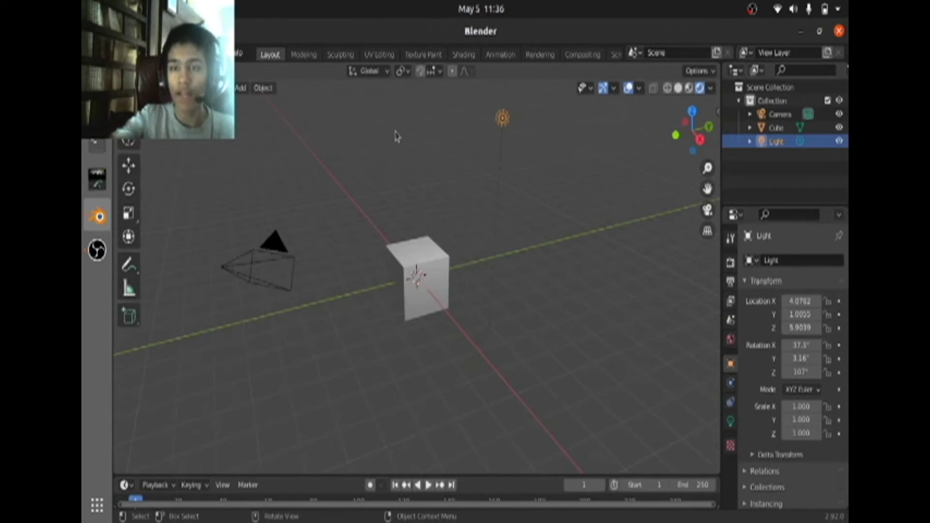
{"action": "scroll", "coordinate": [396, 138], "scroll_direction": "down", "scroll_amount": 2}
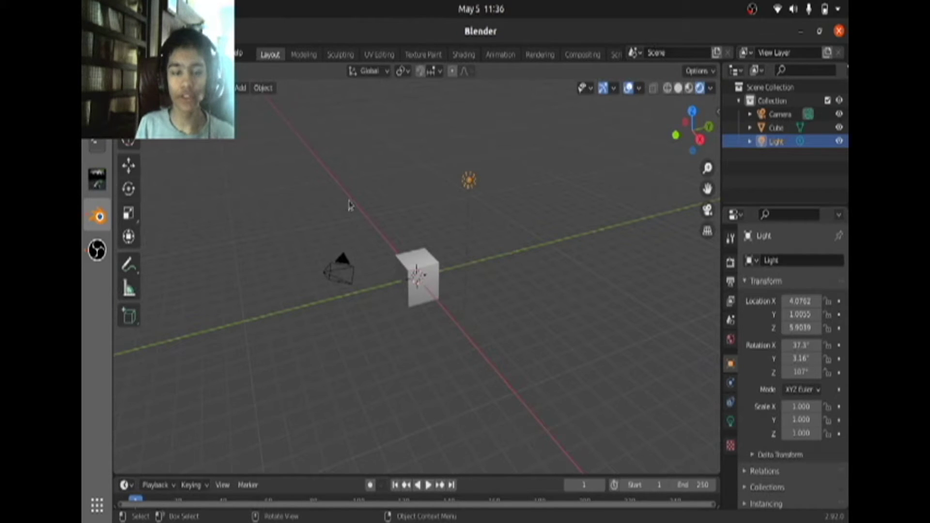
{"action": "key", "text": "g"}
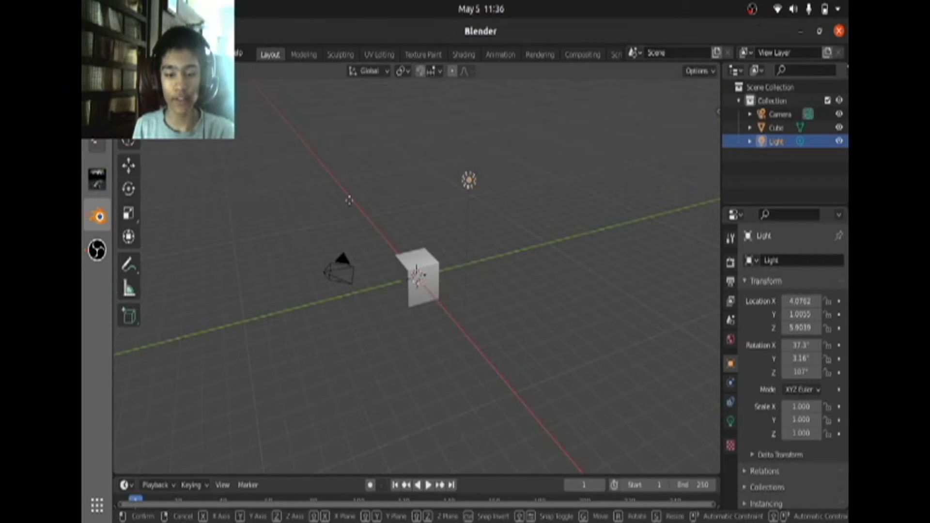
{"action": "key", "text": "y"}
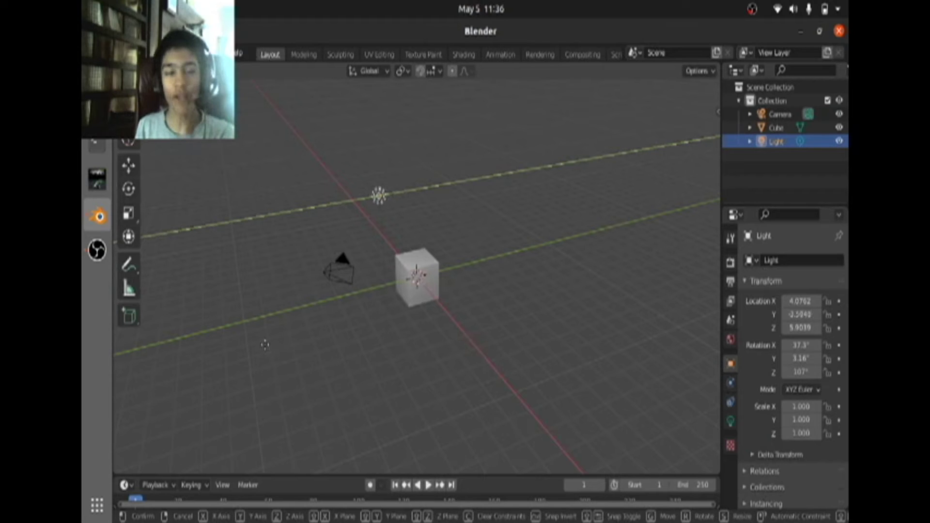
{"action": "left_click", "coordinate": [269, 374]}
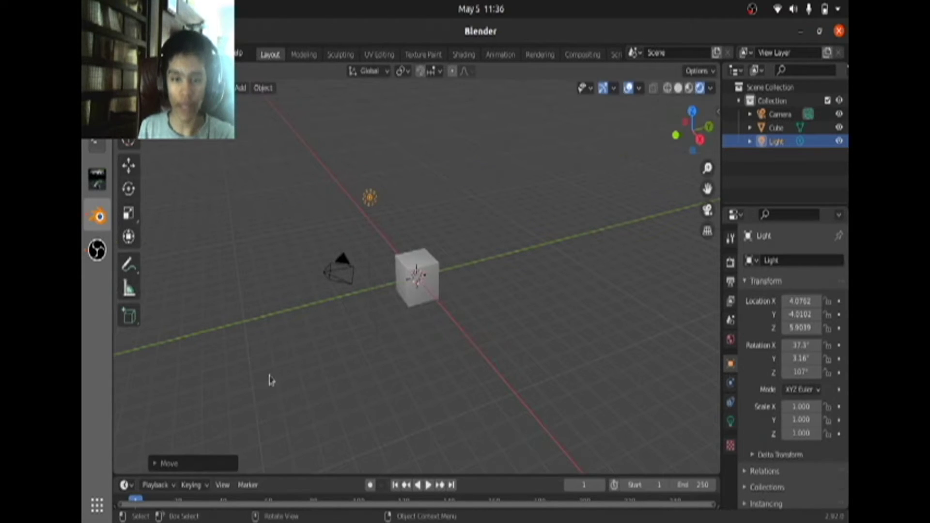
Step: Lower the light along the Z axis to a Z location of about 4.09 m
{"action": "key", "text": "g"}
{"action": "key", "text": "z"}
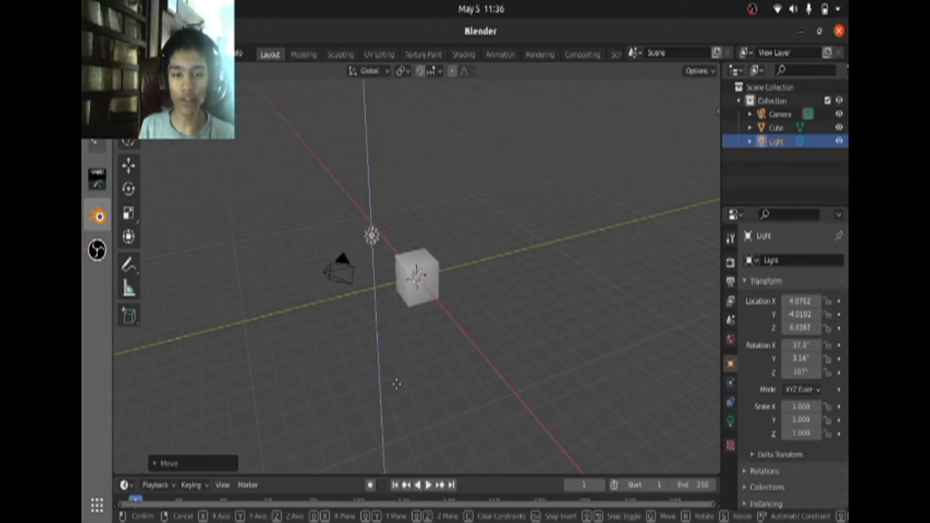
{"action": "left_click", "coordinate": [396, 385]}
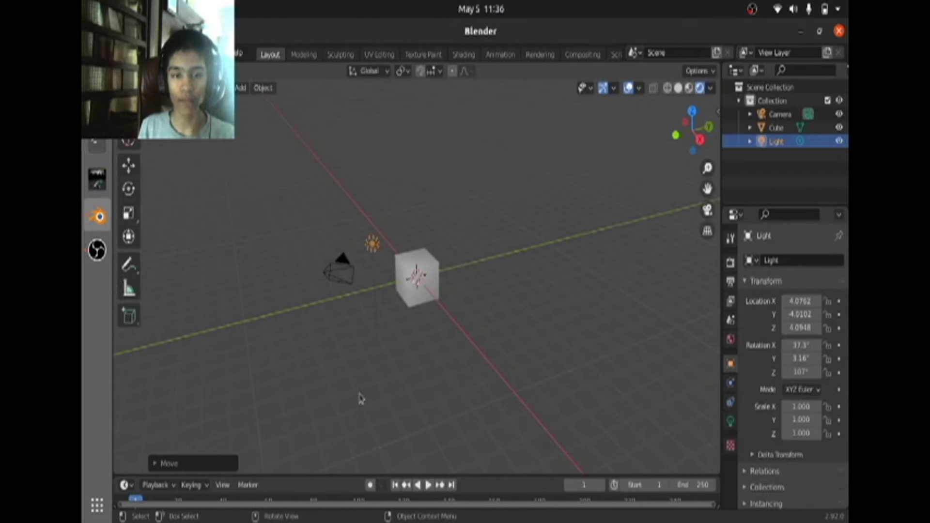
{"action": "scroll", "coordinate": [361, 398], "scroll_direction": "up", "scroll_amount": 1}
{"action": "key", "text": "g"}
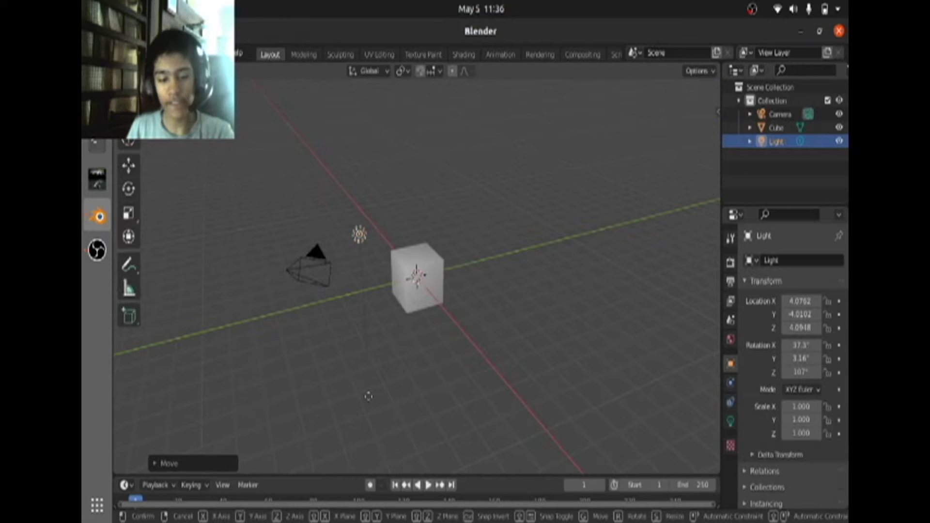
{"action": "key", "text": "x"}
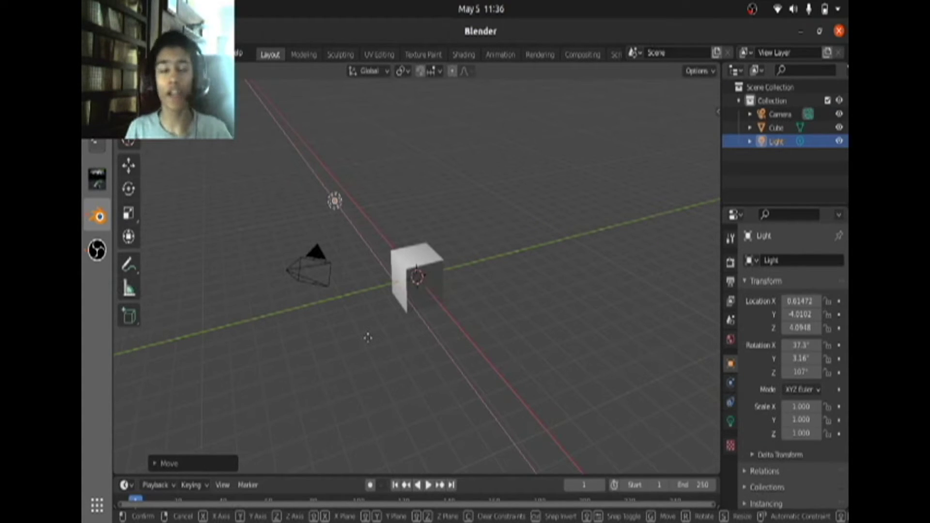
{"action": "key", "text": "Escape"}
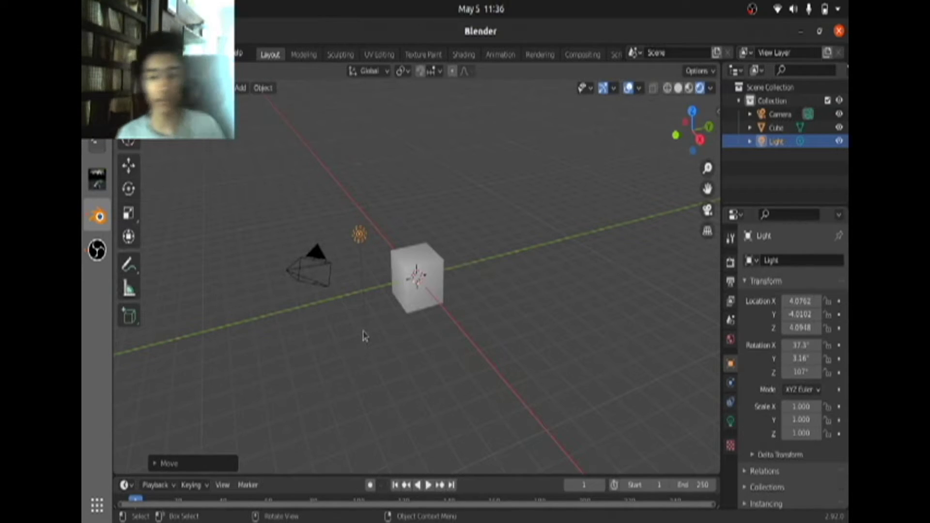
Step: Deselect the light and look at the cube through the camera
{"action": "scroll", "coordinate": [411, 380], "scroll_direction": "down", "scroll_amount": 4}
{"action": "scroll", "coordinate": [435, 321], "scroll_direction": "up", "scroll_amount": 3}
{"action": "left_click", "coordinate": [435, 321]}
{"action": "scroll", "coordinate": [499, 358], "scroll_direction": "up", "scroll_amount": 3}
{"action": "scroll", "coordinate": [249, 394], "scroll_direction": "down", "scroll_amount": 2}
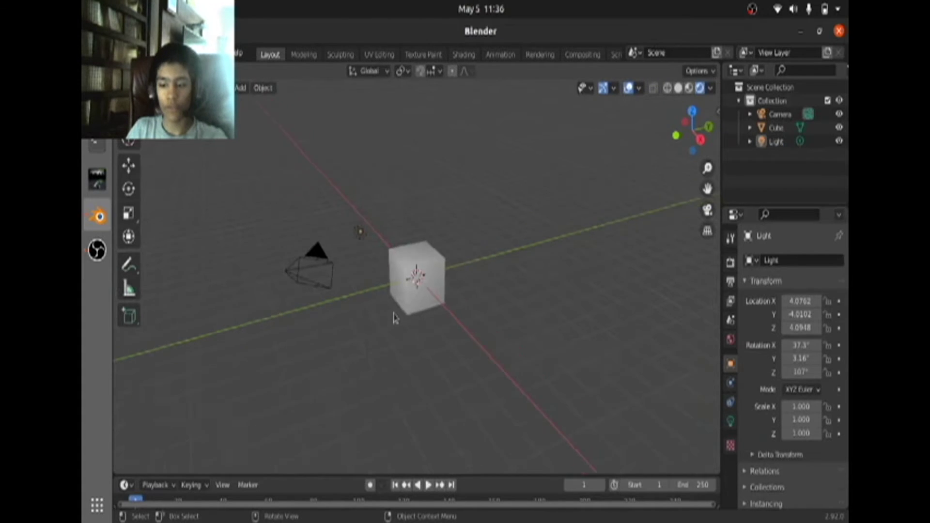
{"action": "key", "text": "KP_0"}
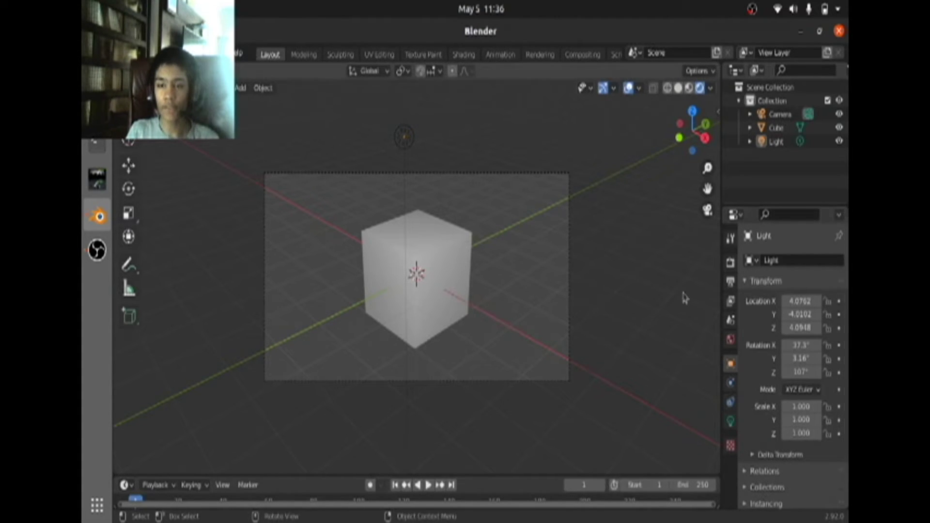
Step: Change the Properties editor to an Outliner and switch it back to Properties
{"action": "left_click", "coordinate": [735, 214]}
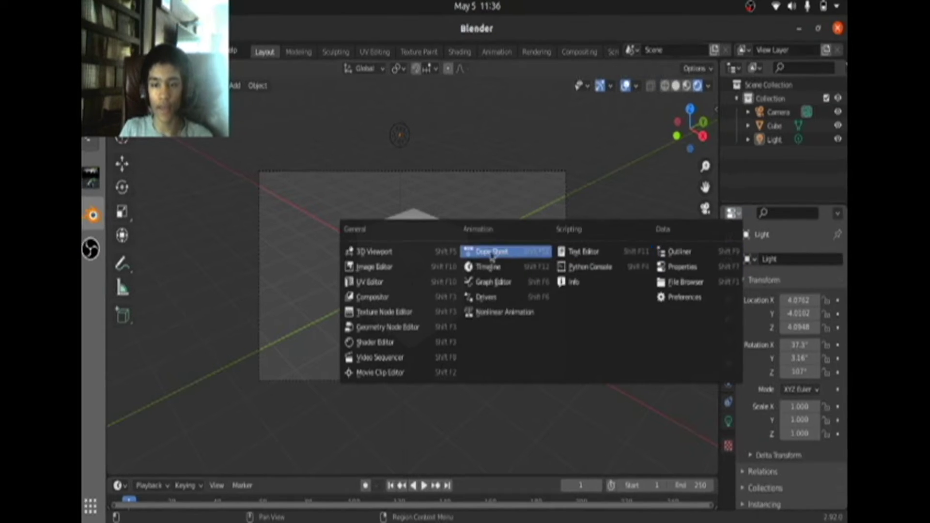
{"action": "left_click", "coordinate": [682, 253]}
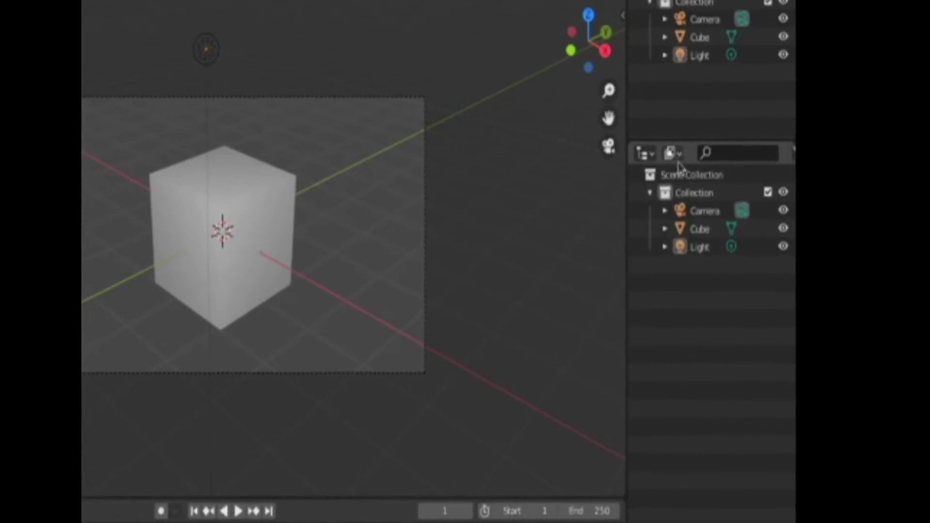
{"action": "left_click", "coordinate": [667, 169]}
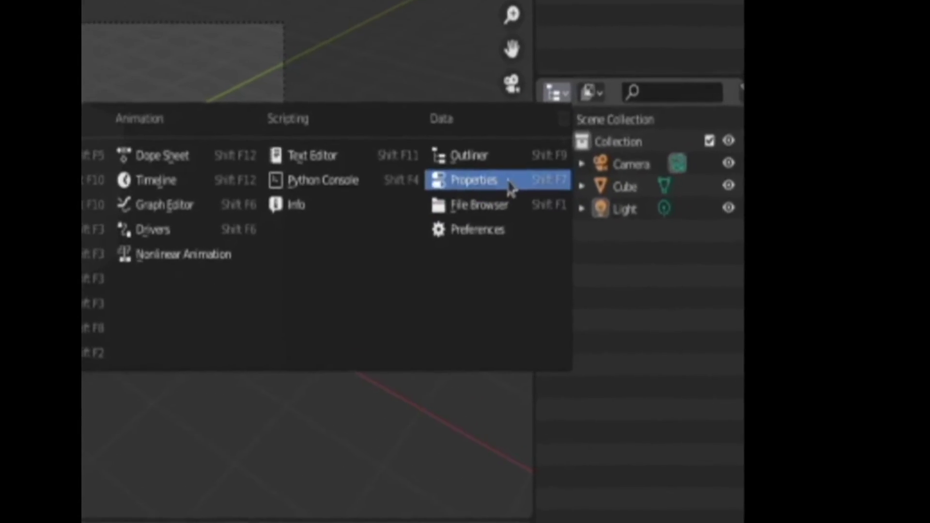
{"action": "left_click", "coordinate": [506, 190]}
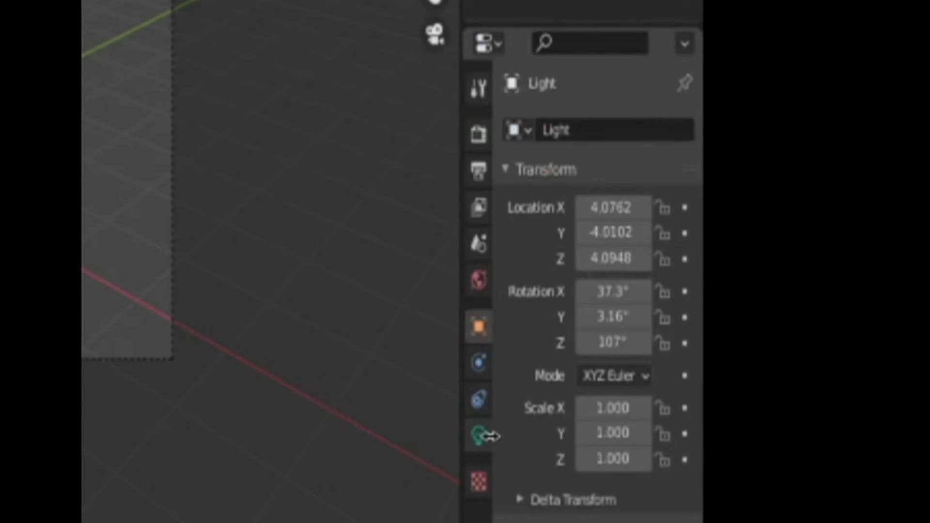
Step: Set the point light's power to 9000 W in its object data properties
{"action": "left_click", "coordinate": [479, 436]}
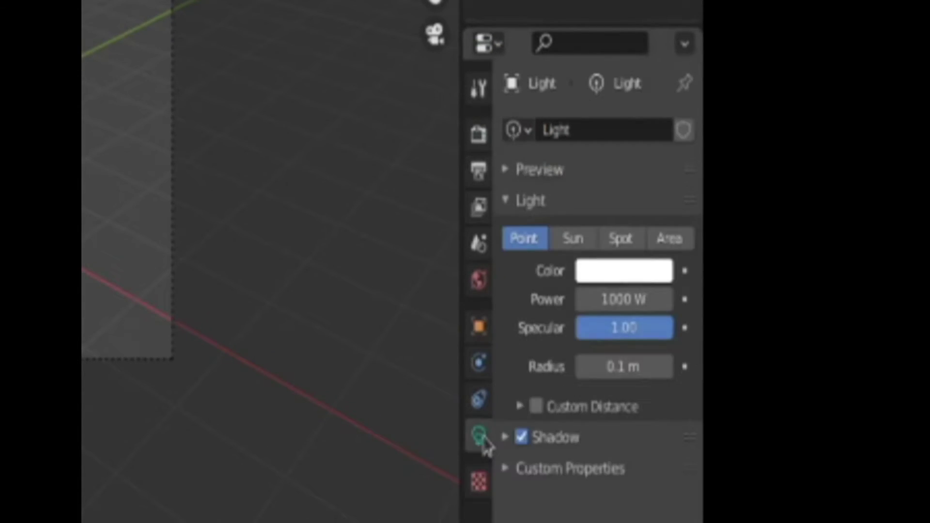
{"action": "left_click", "coordinate": [633, 301]}
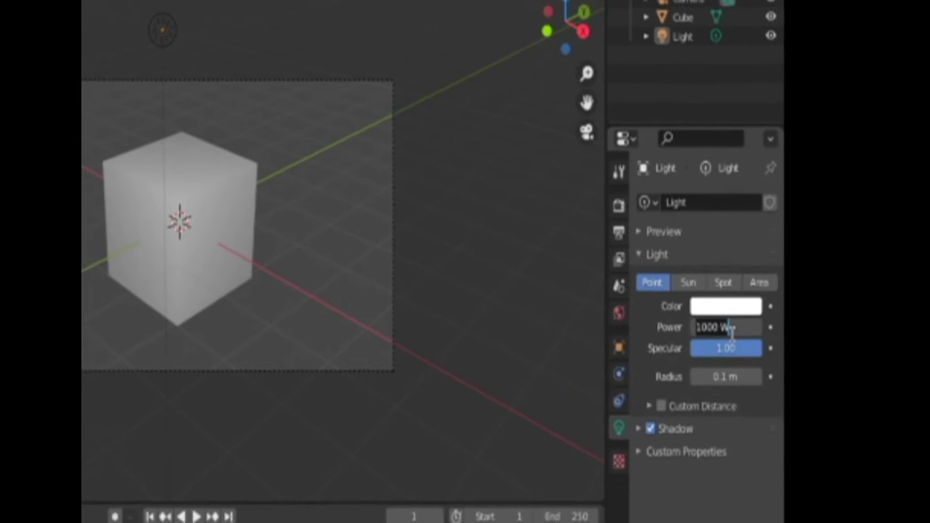
{"action": "type", "text": "5"}
{"action": "type", "text": "000"}
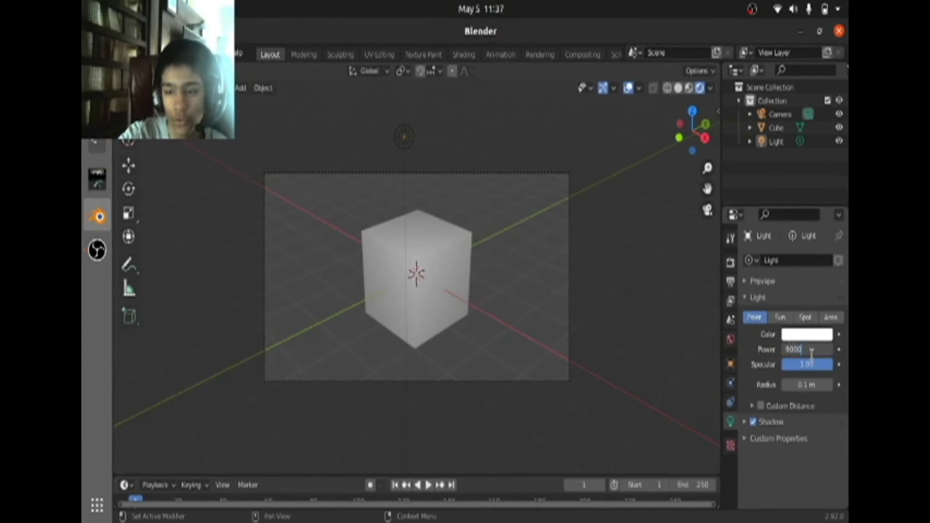
{"action": "key", "text": "Return"}
{"action": "scroll", "coordinate": [490, 320], "scroll_direction": "down", "scroll_amount": 3}
{"action": "scroll", "coordinate": [491, 320], "scroll_direction": "up", "scroll_amount": 8}
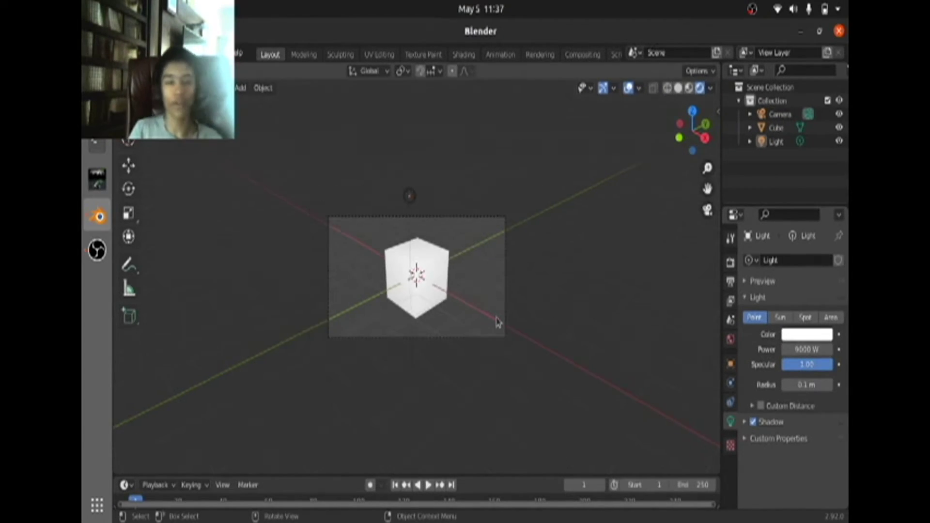
{"action": "scroll", "coordinate": [487, 319], "scroll_direction": "down", "scroll_amount": 8}
{"action": "scroll", "coordinate": [484, 317], "scroll_direction": "up", "scroll_amount": 3}
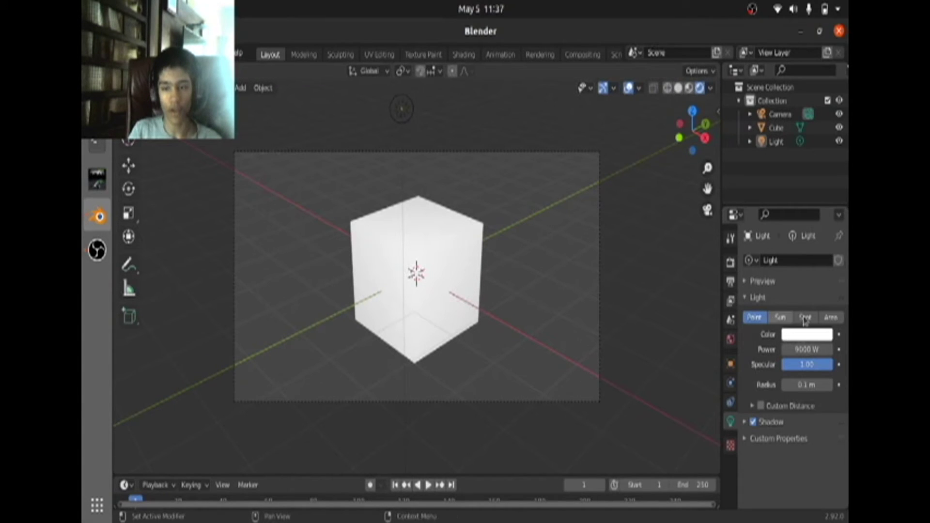
Step: Set the point light's power to 6000 W
{"action": "left_click", "coordinate": [819, 350]}
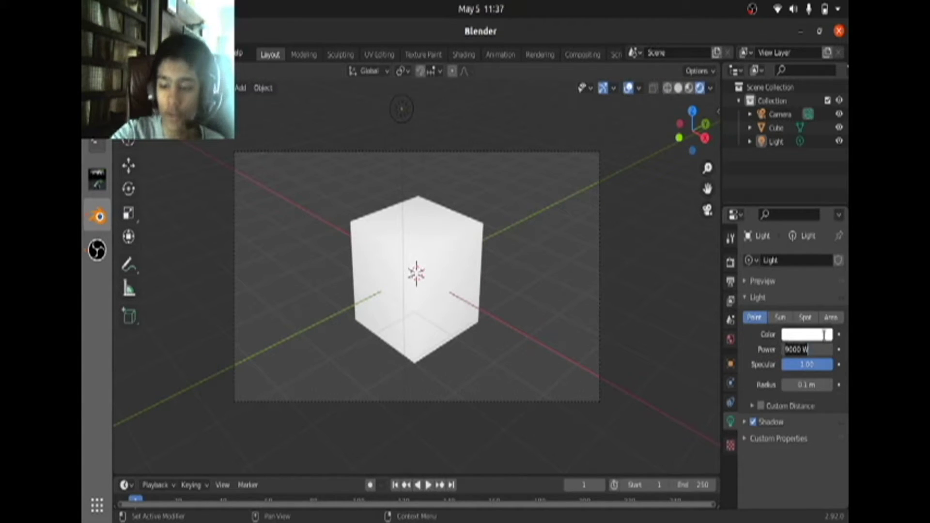
{"action": "type", "text": "6"}
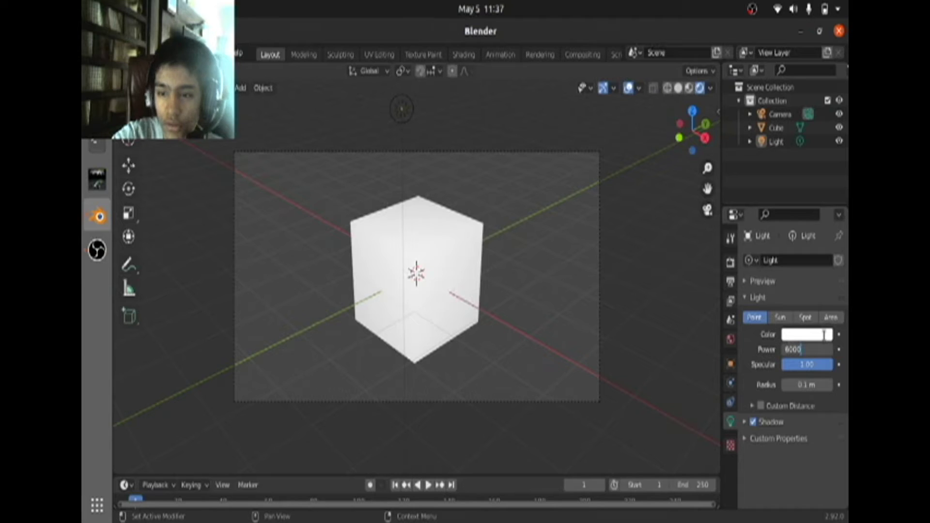
{"action": "key", "text": "Return"}
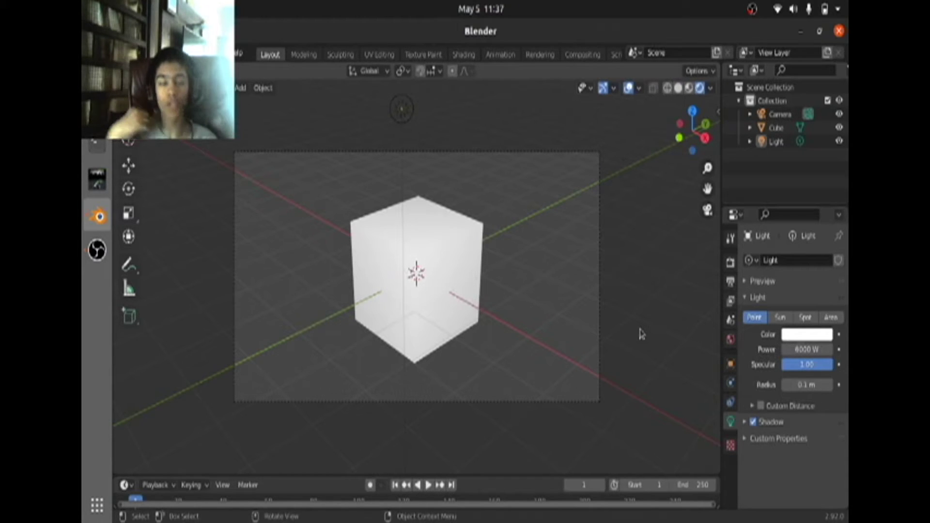
Step: Delete the light from the scene and select the cube in the camera view
{"action": "left_click", "coordinate": [398, 113]}
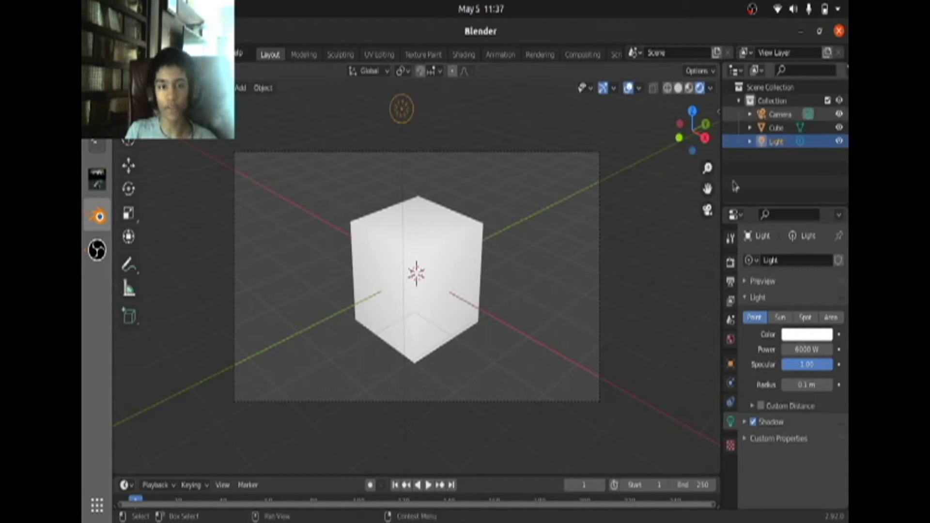
{"action": "key", "text": "Delete"}
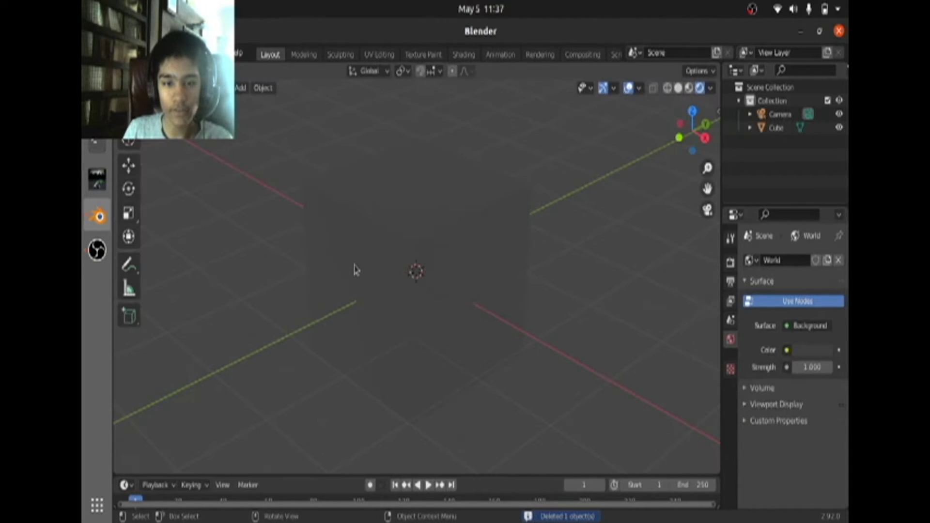
{"action": "left_click", "coordinate": [366, 250]}
{"action": "key", "text": "KP_0"}
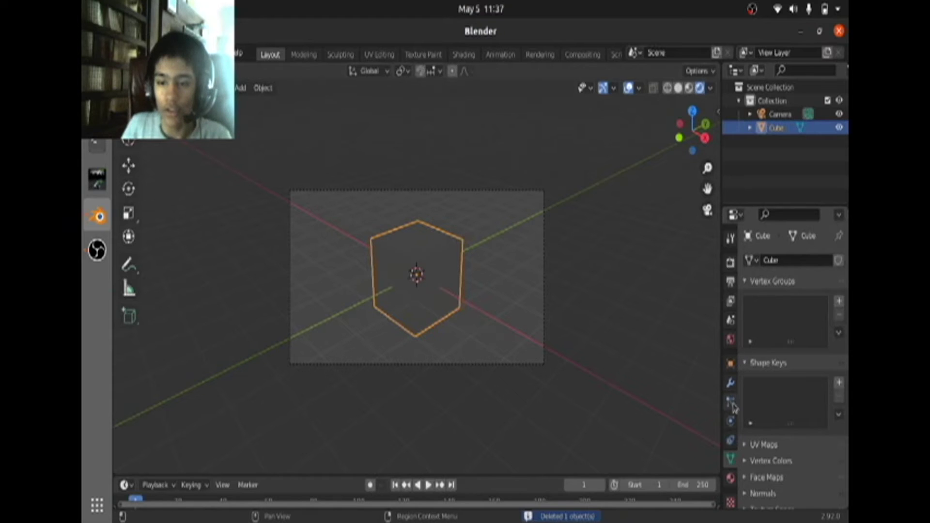
Step: Set the emission color of the cube's material to full-brightness white
{"action": "scroll", "coordinate": [727, 455], "scroll_direction": "down", "scroll_amount": 1}
{"action": "scroll", "coordinate": [784, 436], "scroll_direction": "down", "scroll_amount": 4}
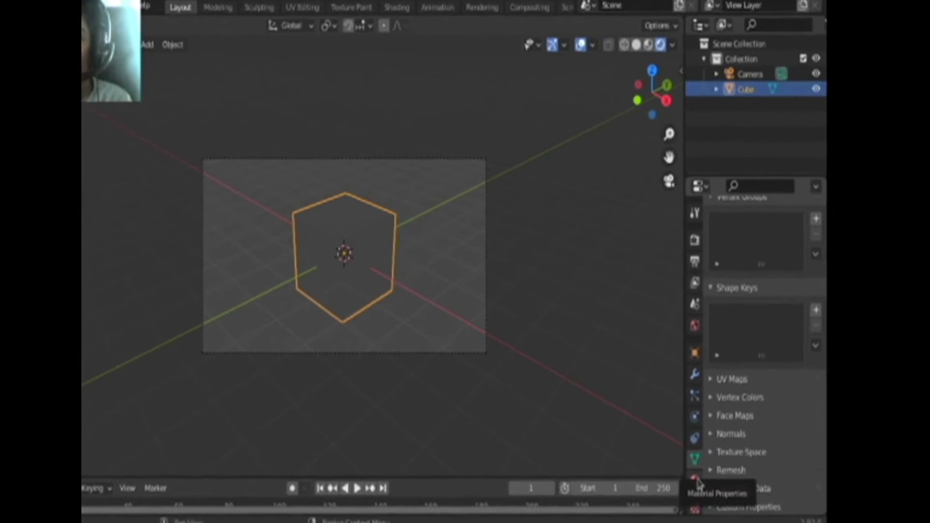
{"action": "left_click", "coordinate": [672, 483]}
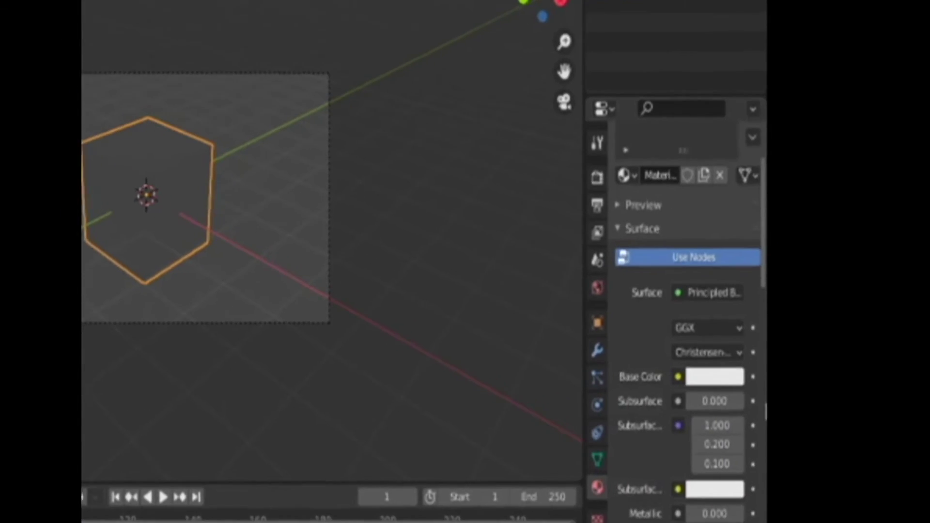
{"action": "scroll", "coordinate": [673, 407], "scroll_direction": "down", "scroll_amount": 8}
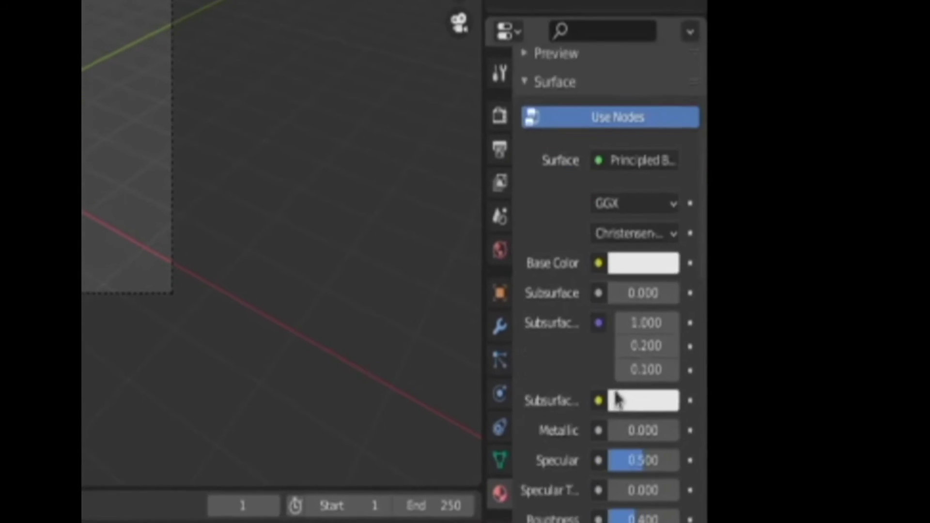
{"action": "scroll", "coordinate": [594, 394], "scroll_direction": "down", "scroll_amount": 5}
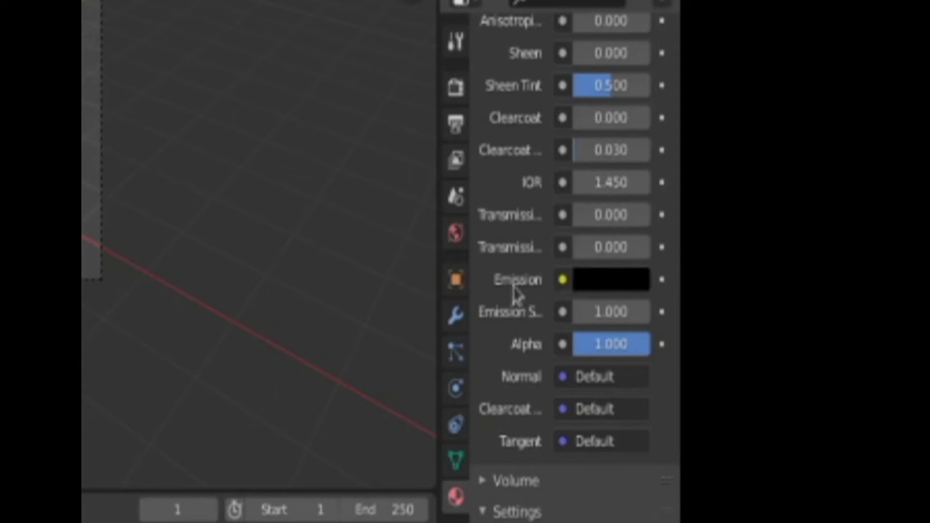
{"action": "left_click", "coordinate": [625, 280]}
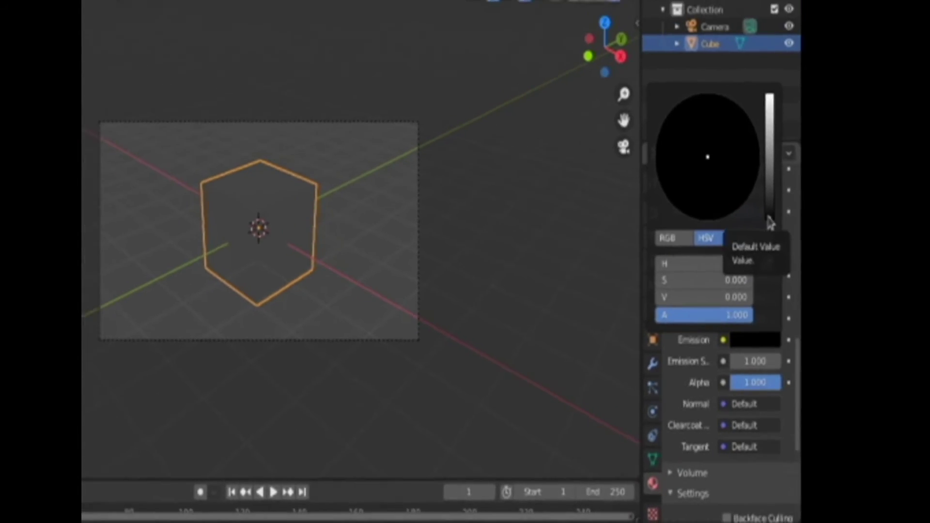
{"action": "left_click_drag", "start_coordinate": [705, 143], "coordinate": [705, 27]}
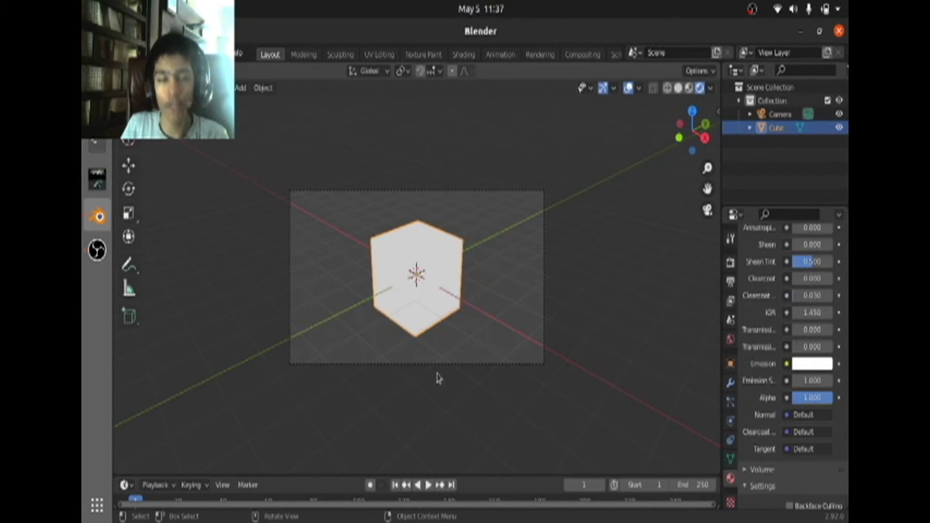
Step: Change the emission color of the cube's material to a saturated bright green
{"action": "scroll", "coordinate": [442, 349], "scroll_direction": "up", "scroll_amount": 4}
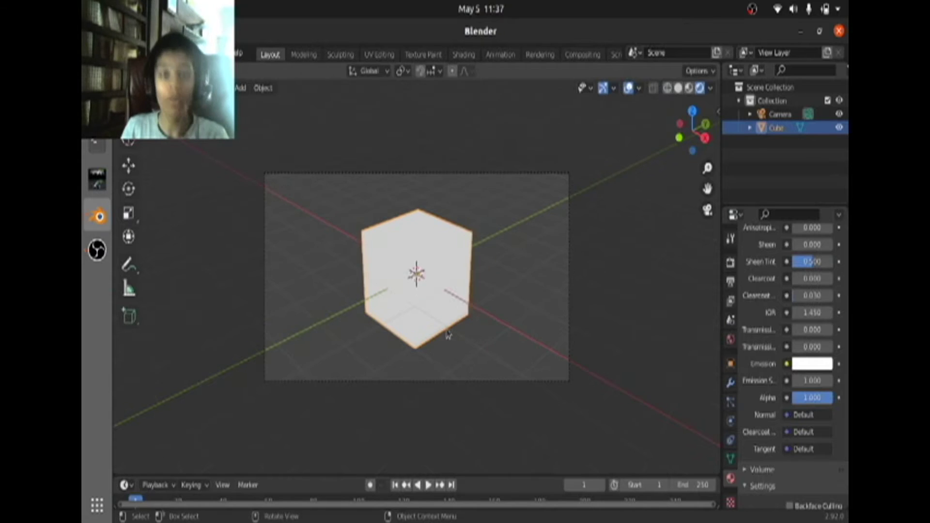
{"action": "scroll", "coordinate": [446, 333], "scroll_direction": "down", "scroll_amount": 1}
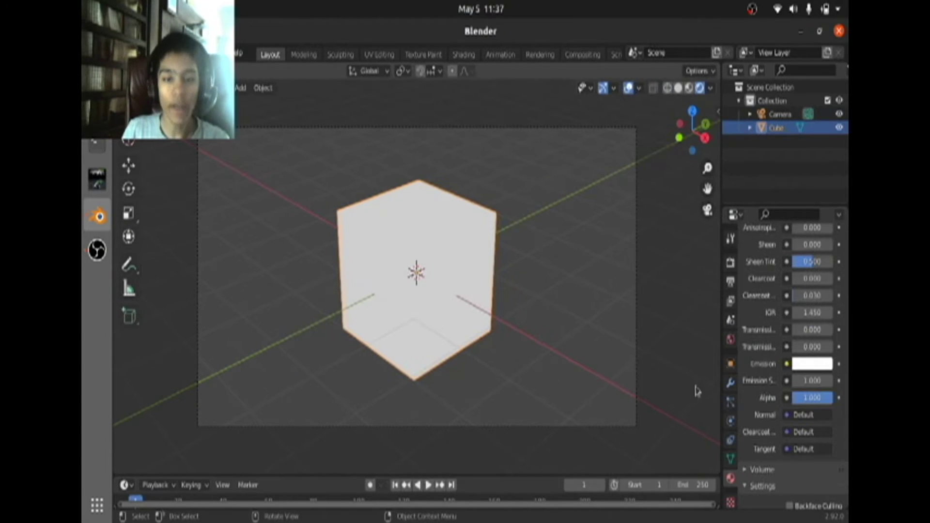
{"action": "left_click", "coordinate": [812, 364]}
{"action": "left_click_drag", "start_coordinate": [759, 224], "coordinate": [757, 203]}
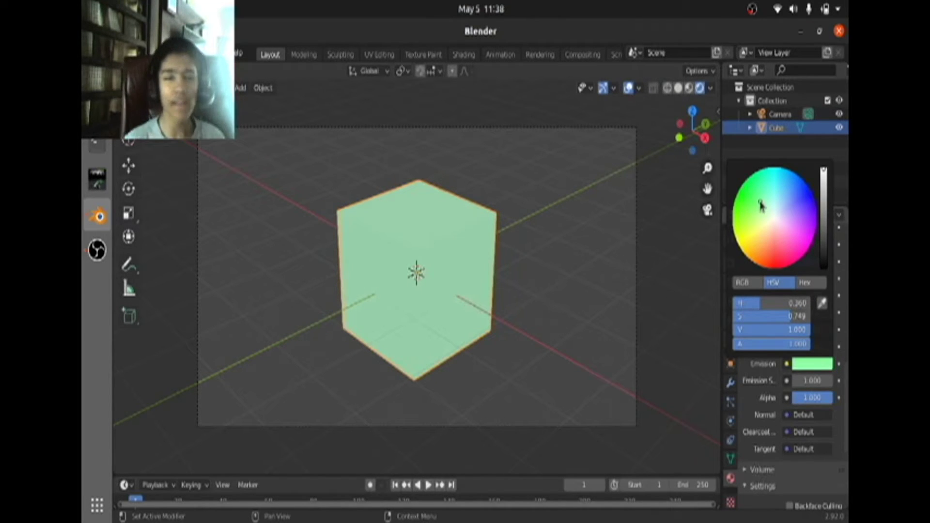
{"action": "left_click_drag", "start_coordinate": [737, 201], "coordinate": [743, 193]}
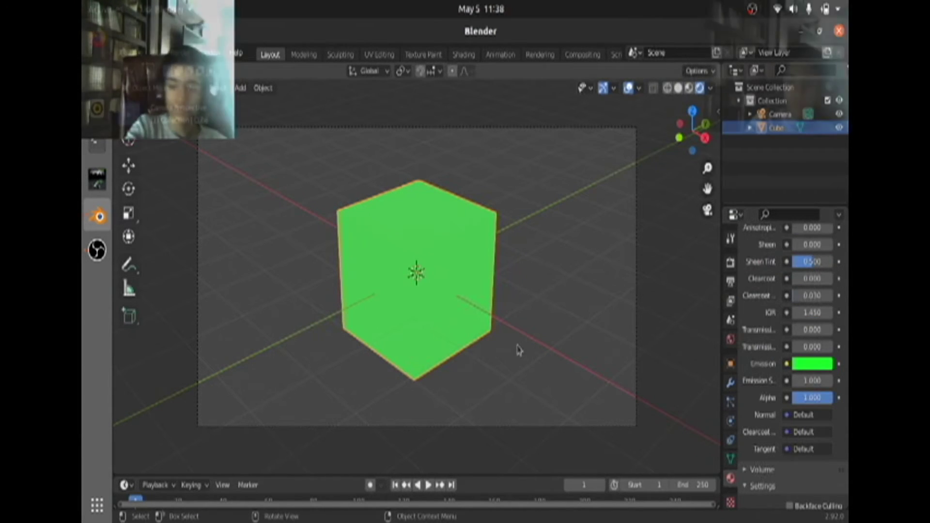
Step: Leave the camera view and select the cube with a selection box
{"action": "key", "text": "KP_0"}
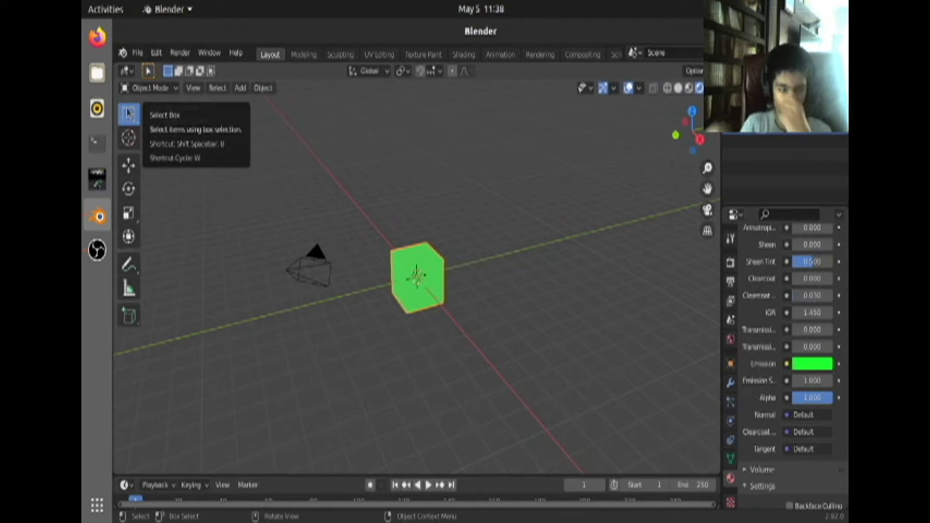
{"action": "left_click_drag", "start_coordinate": [358, 164], "coordinate": [469, 280]}
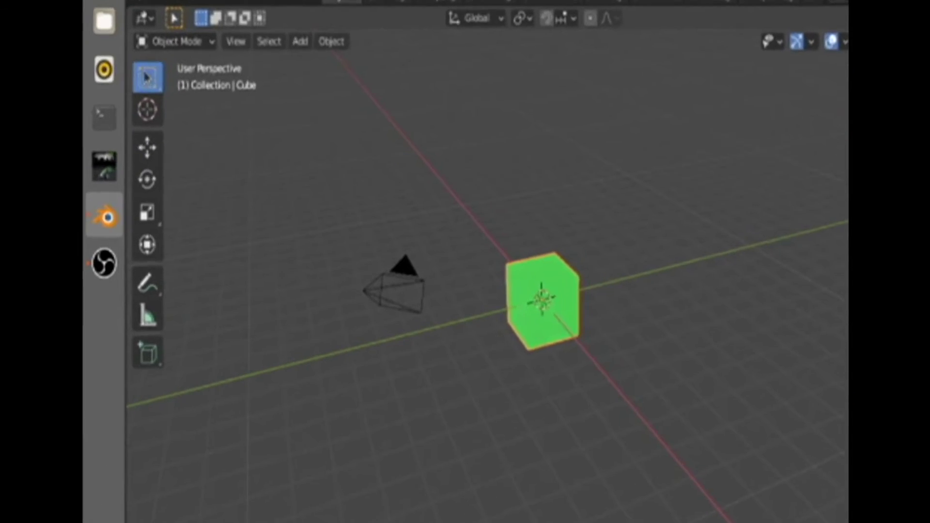
Step: Try moving the cube slightly with the Tweak tool and undo the move
{"action": "left_click", "coordinate": [147, 78]}
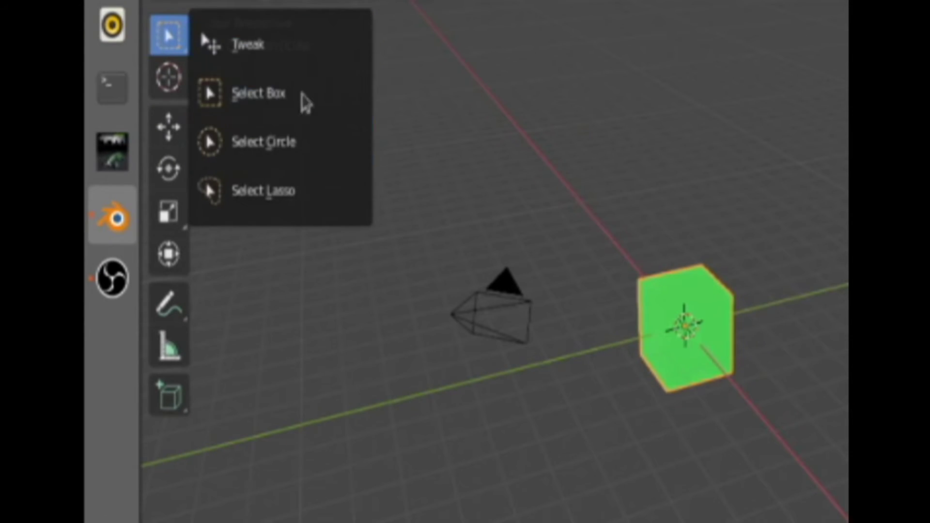
{"action": "left_click", "coordinate": [289, 48]}
{"action": "left_click_drag", "start_coordinate": [675, 373], "coordinate": [678, 359]}
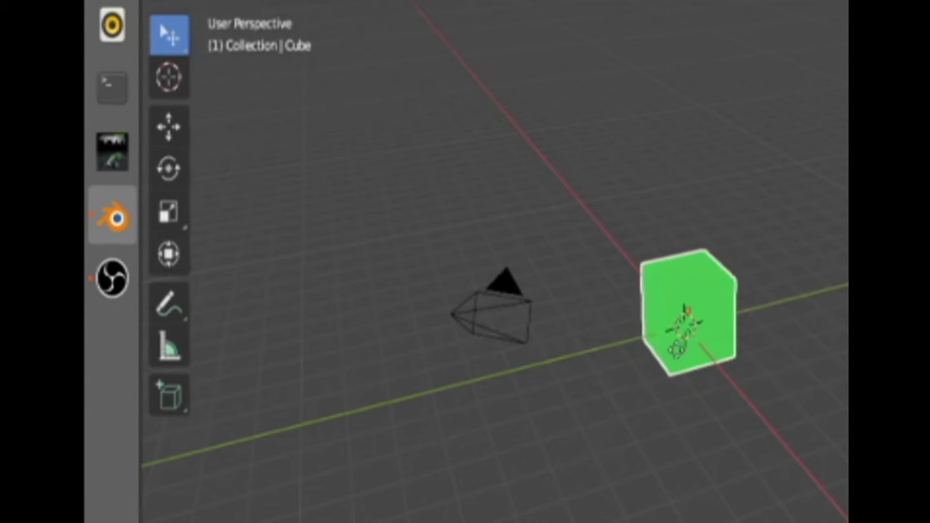
{"action": "key", "text": "ctrl+z"}
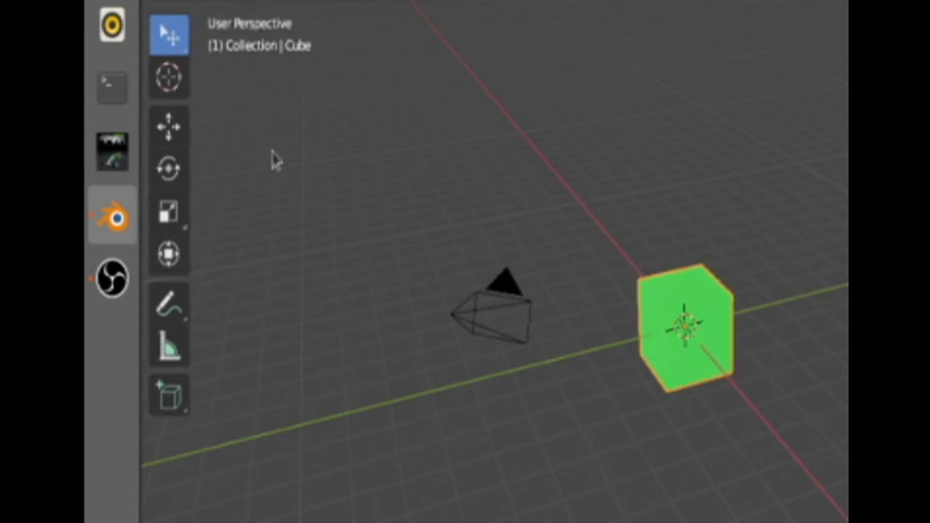
Step: Switch to the Select Circle tool and deselect the cube
{"action": "left_click", "coordinate": [173, 36]}
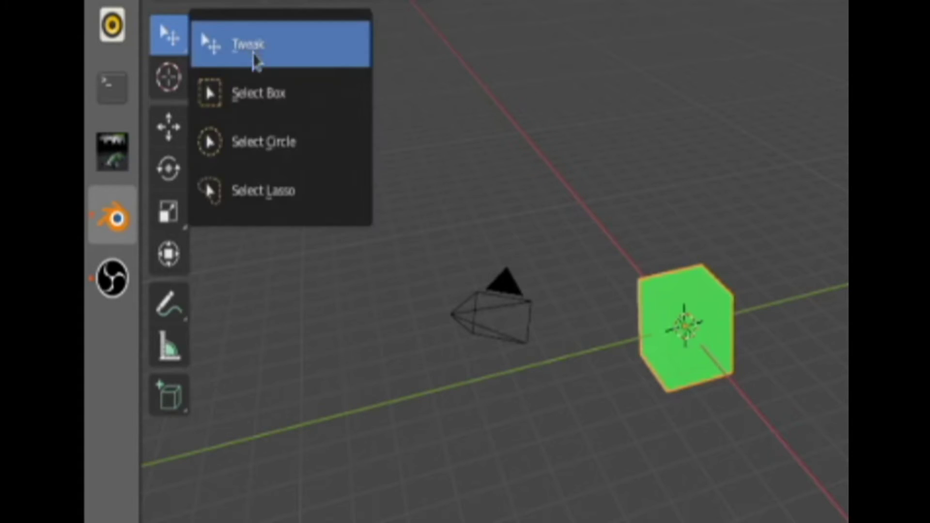
{"action": "left_click", "coordinate": [288, 155]}
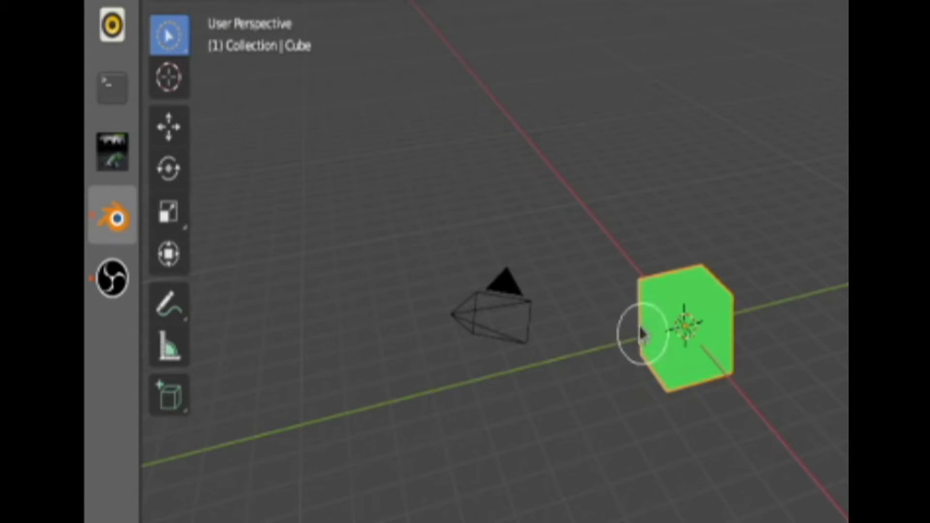
{"action": "key", "text": "alt+a"}
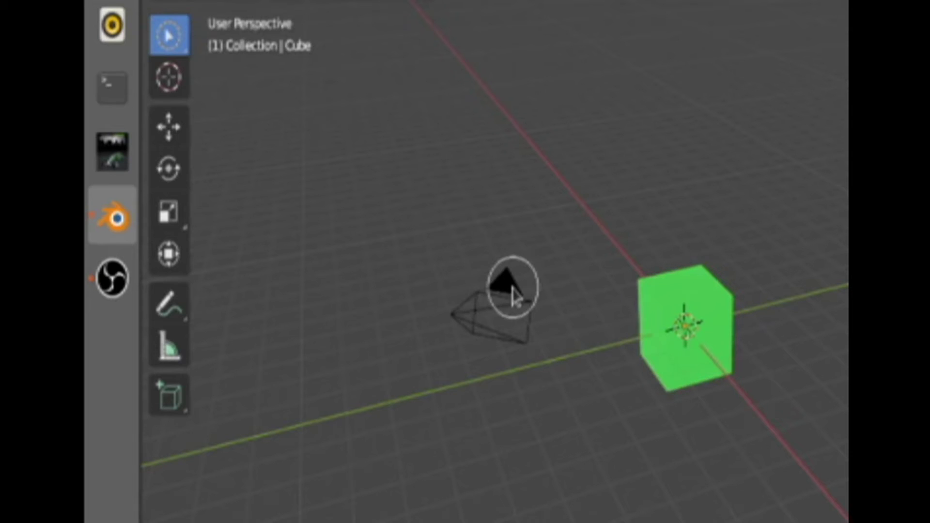
{"action": "scroll", "coordinate": [623, 264], "scroll_direction": "down", "scroll_amount": 2}
{"action": "scroll", "coordinate": [625, 259], "scroll_direction": "up", "scroll_amount": 2}
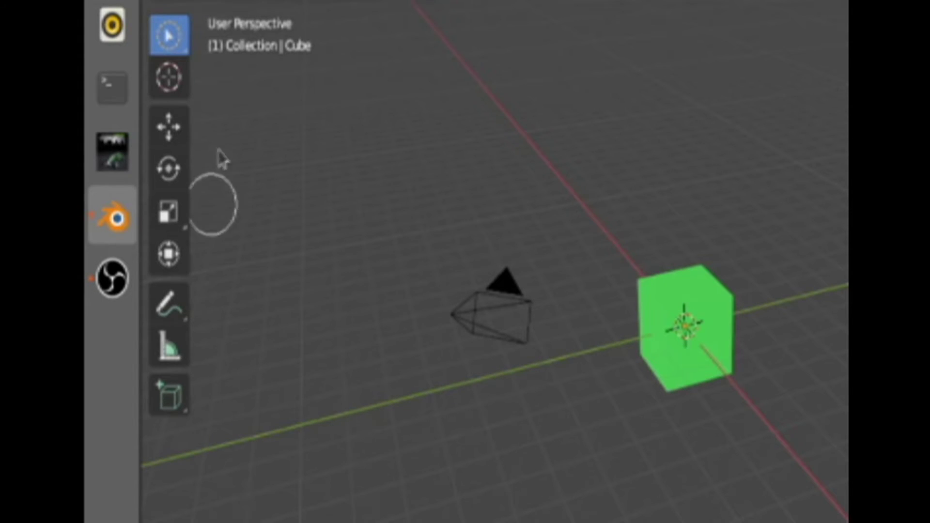
Step: Switch to the Select Lasso tool and lasso both the camera and the cube
{"action": "left_click", "coordinate": [193, 52]}
{"action": "left_click", "coordinate": [284, 196]}
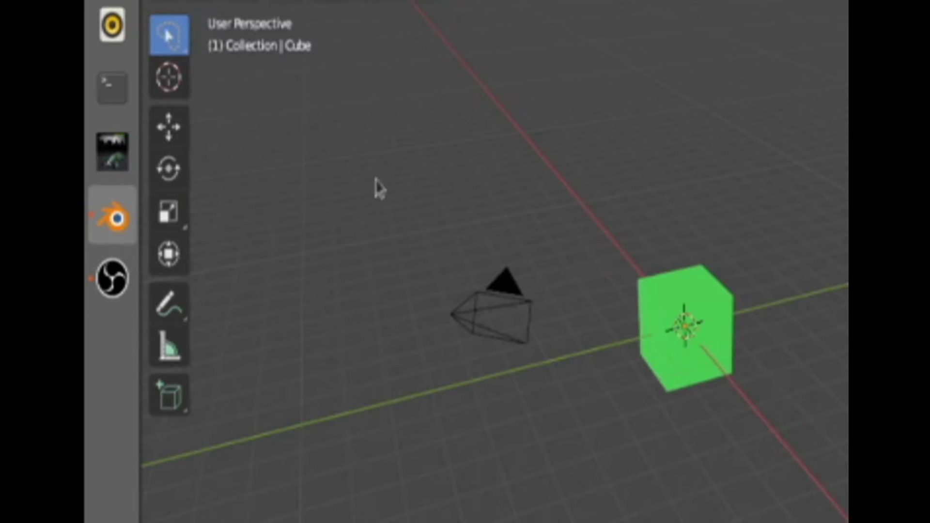
{"action": "mouse_move", "coordinate": [583, 247]}
{"action": "left_mouse_down"}
{"action": "mouse_move", "coordinate": [846, 373]}
{"action": "mouse_move", "coordinate": [685, 521]}
{"action": "mouse_move", "coordinate": [518, 521]}
{"action": "mouse_move", "coordinate": [354, 419]}
{"action": "mouse_move", "coordinate": [363, 280]}
{"action": "left_mouse_up"}
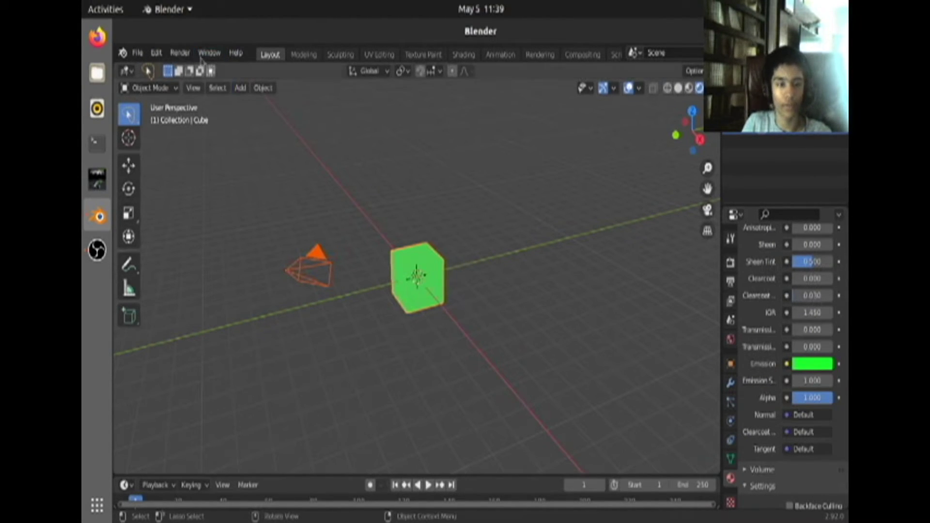
Step: Render the scene as an image and return to the 3D viewport
{"action": "left_click", "coordinate": [165, 53]}
{"action": "mouse_move", "coordinate": [180, 52]}
{"action": "left_click", "coordinate": [198, 67]}
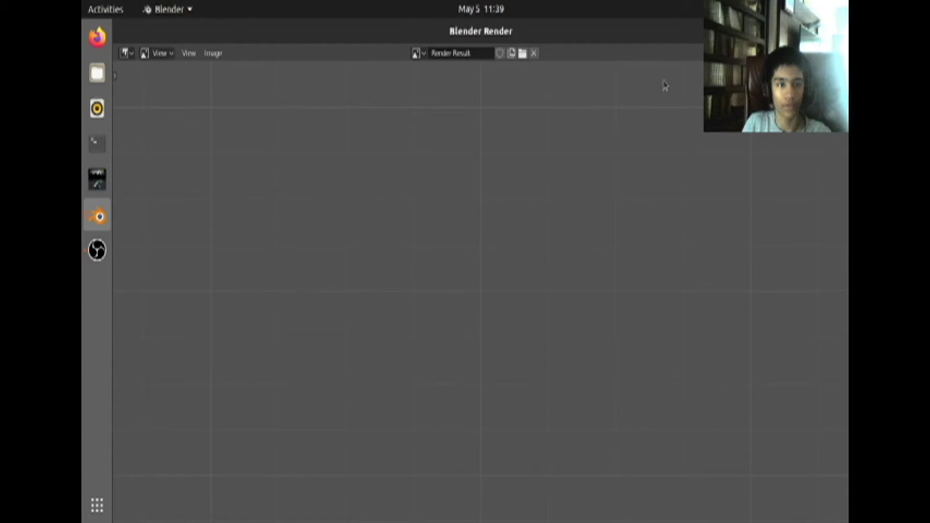
{"action": "key", "text": "Escape"}
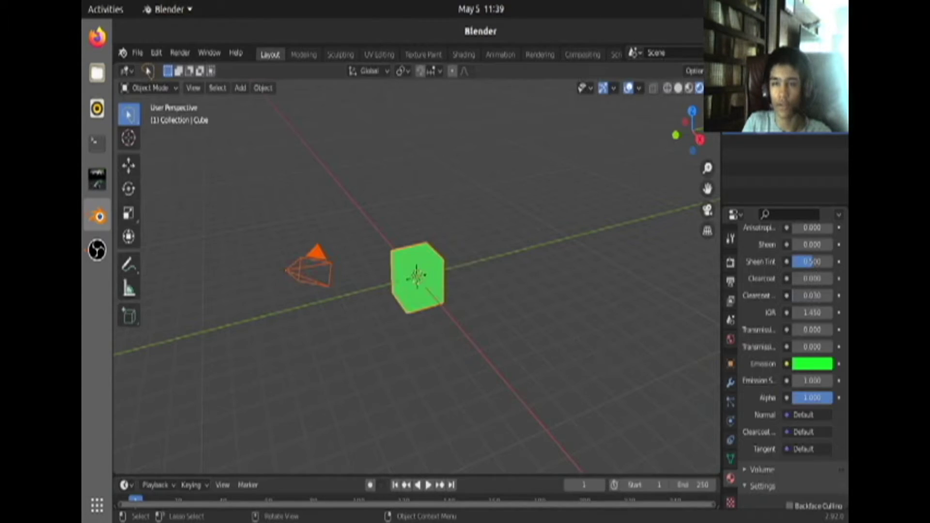
Step: Look at the available Edit commands and deselect the camera and the cube
{"action": "left_click", "coordinate": [156, 52]}
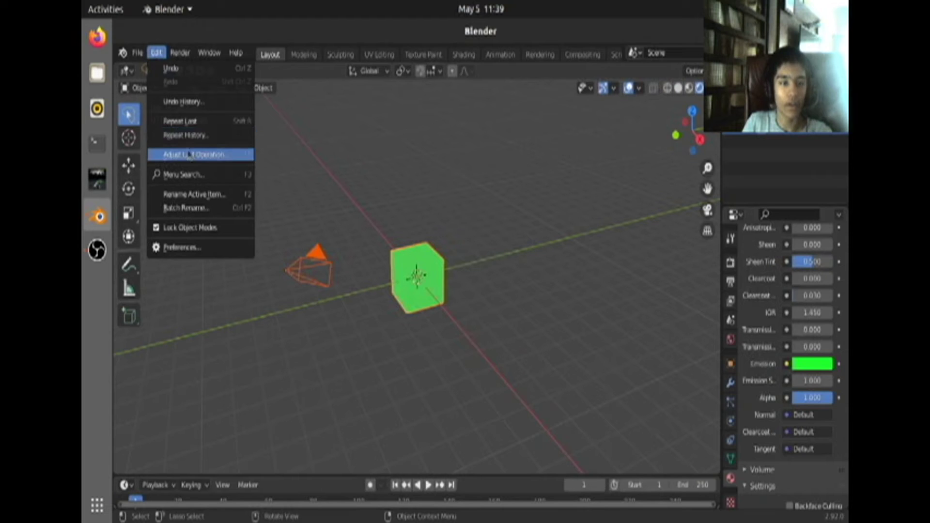
{"action": "left_click", "coordinate": [381, 277]}
{"action": "key", "text": "a"}
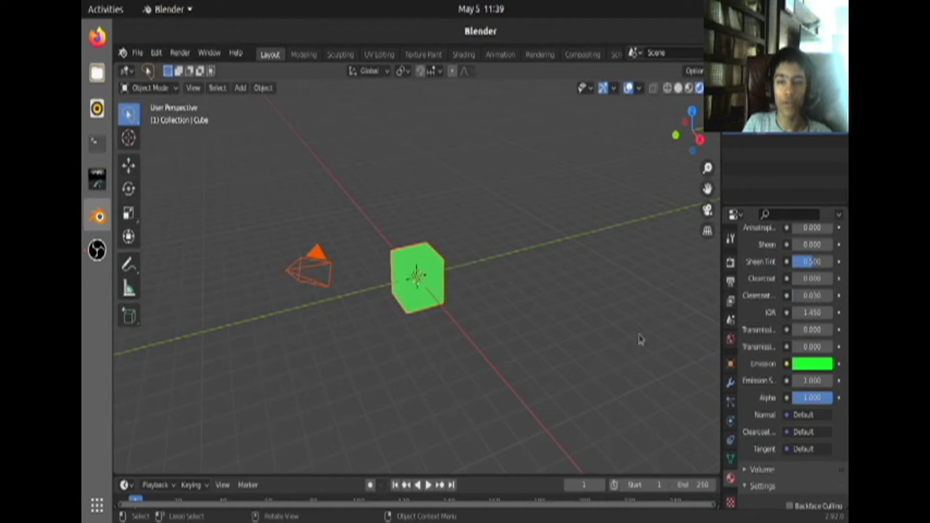
{"action": "scroll", "coordinate": [779, 223], "scroll_direction": "up", "scroll_amount": 2}
{"action": "left_click", "coordinate": [766, 189]}
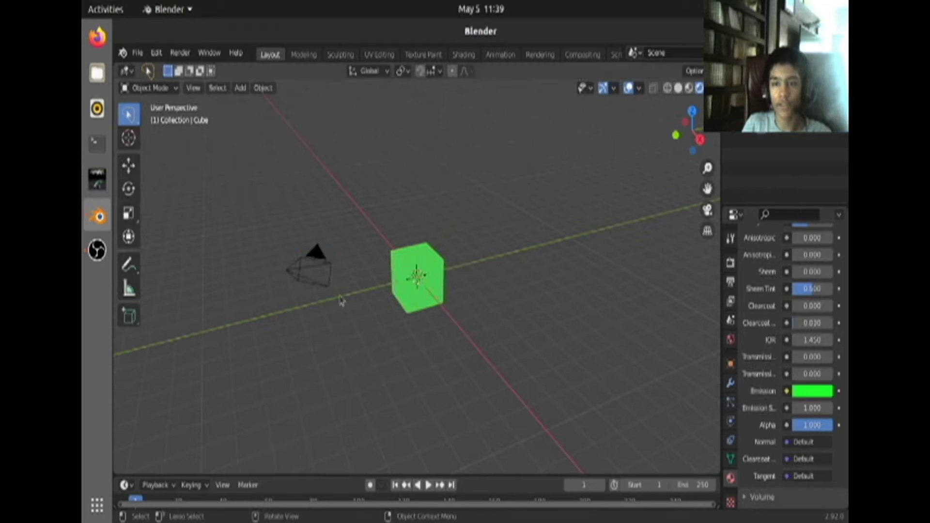
Step: Switch the selection tool back to Select Box and activate the Cursor tool
{"action": "scroll", "coordinate": [402, 326], "scroll_direction": "up", "scroll_amount": 4}
{"action": "scroll", "coordinate": [280, 215], "scroll_direction": "down", "scroll_amount": 2}
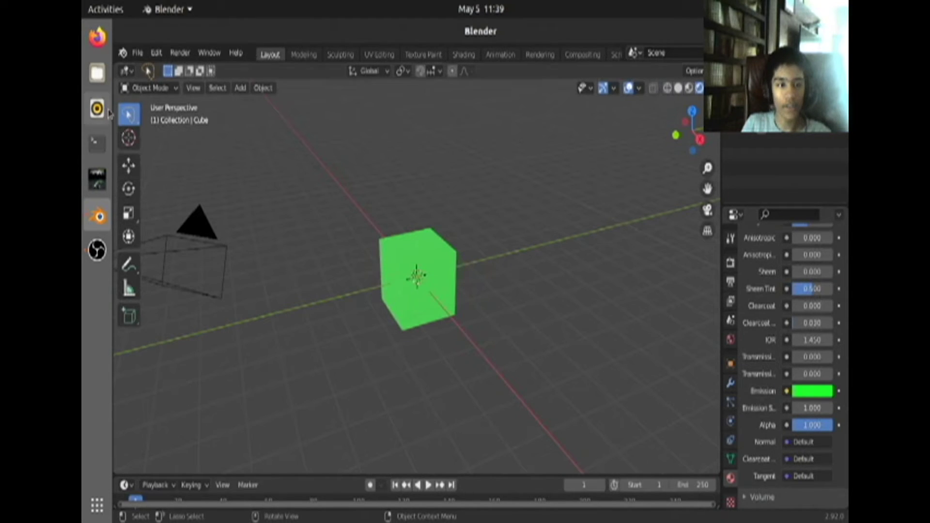
{"action": "left_click", "coordinate": [129, 114]}
{"action": "left_click", "coordinate": [212, 160]}
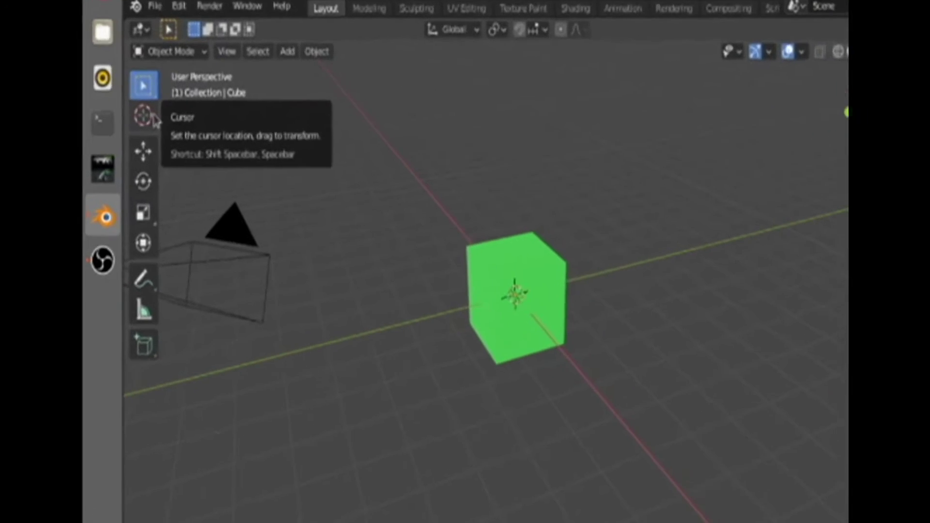
{"action": "left_click", "coordinate": [144, 117]}
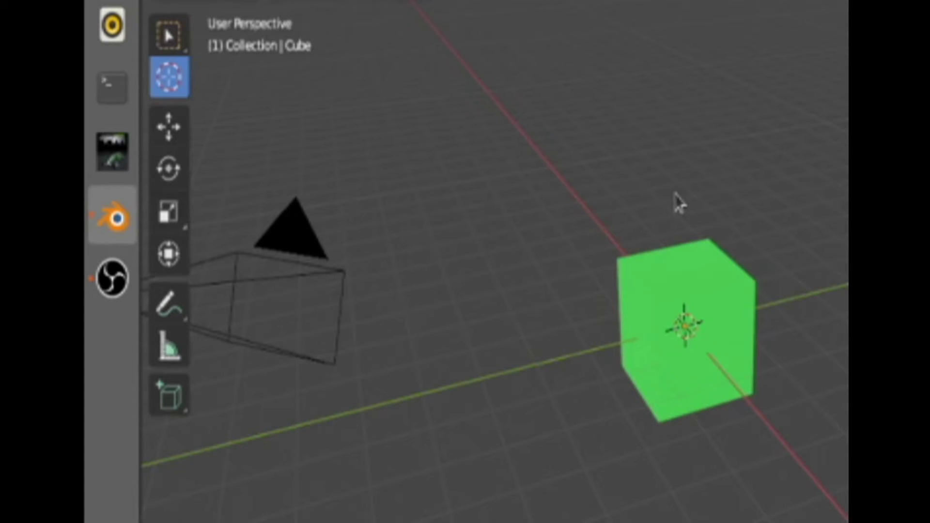
Step: Activate the Move tool, select the cube and move it freely along the green Y axis
{"action": "left_click", "coordinate": [175, 126]}
{"action": "left_click", "coordinate": [676, 320]}
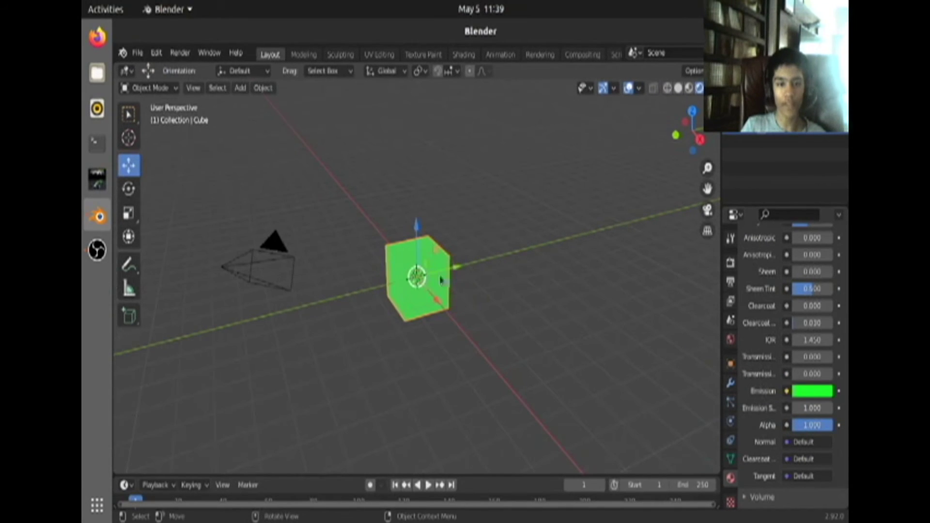
{"action": "key", "text": "g"}
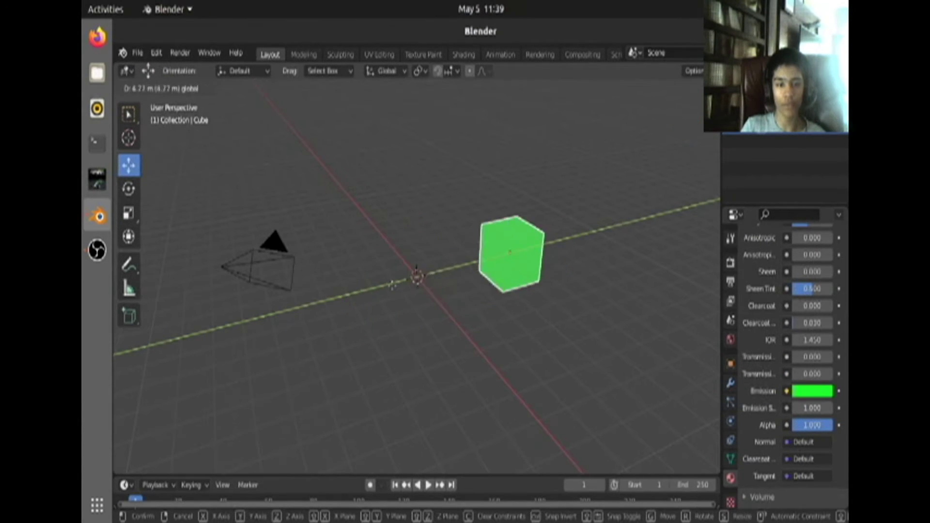
{"action": "left_click", "coordinate": [435, 306]}
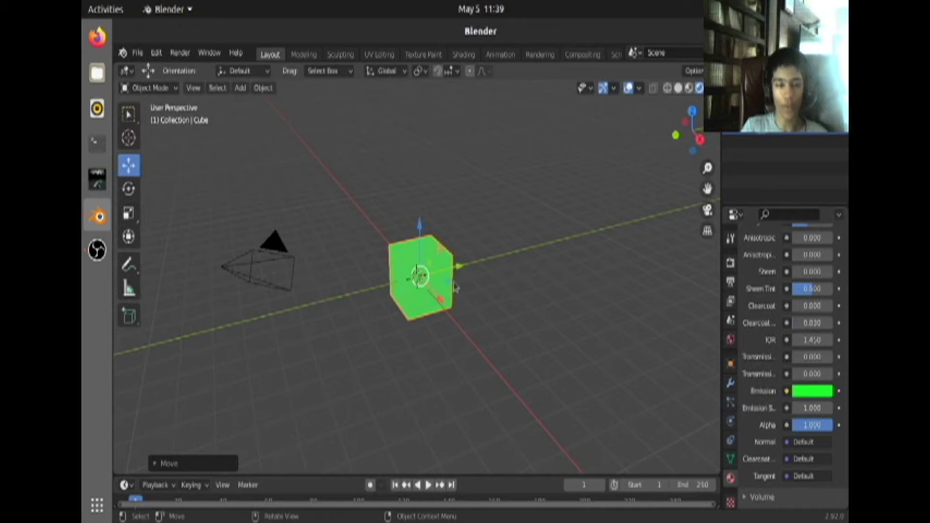
Step: Try moving the cube along the X and Z axes with the move gizmo, and undo both moves
{"action": "left_click_drag", "start_coordinate": [435, 306], "coordinate": [391, 247]}
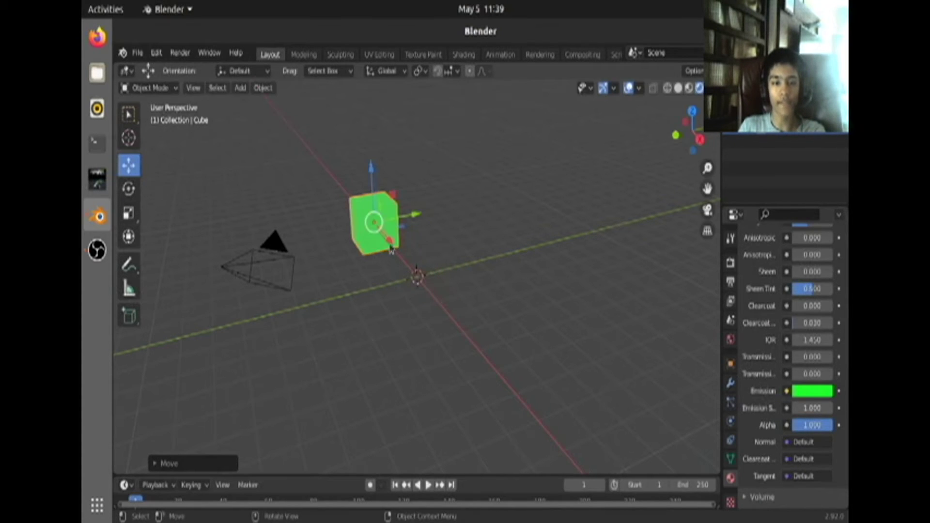
{"action": "left_click_drag", "start_coordinate": [371, 177], "coordinate": [372, 144]}
{"action": "key", "text": "ctrl+z"}
{"action": "key", "text": "ctrl+z"}
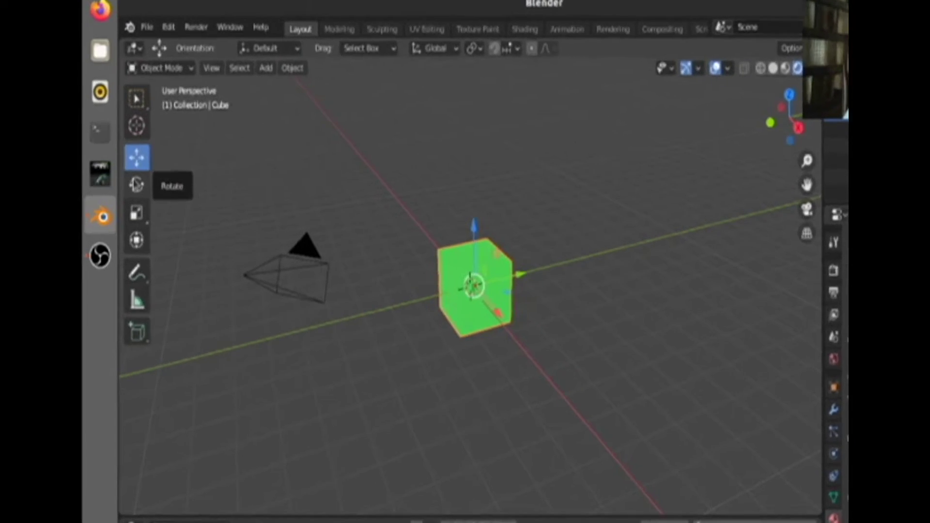
Step: Activate the Rotate tool and try rotating the cube freely, cancelling the rotation
{"action": "left_click", "coordinate": [128, 188]}
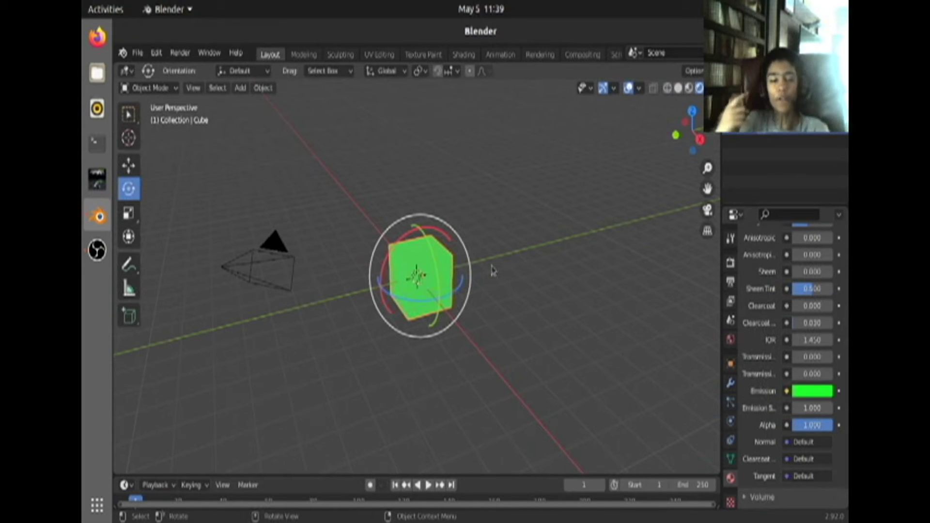
{"action": "key", "text": "r"}
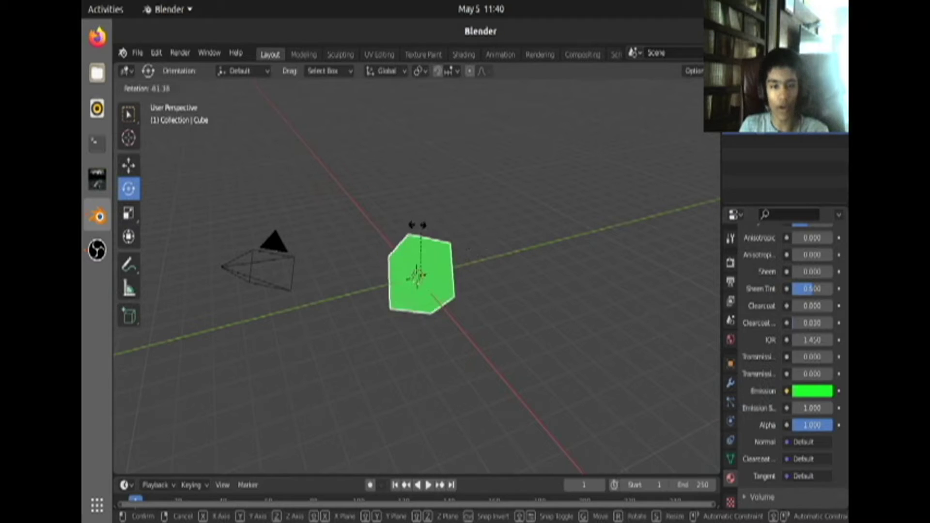
{"action": "right_click", "coordinate": [392, 249]}
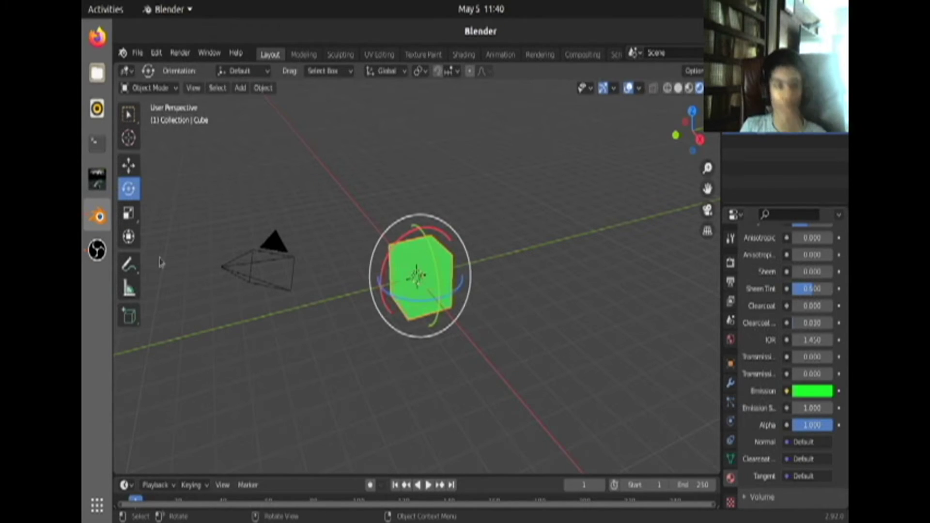
Step: Activate the Scale tool, try stretching the cube along the Z axis with the gizmo, and undo the scaling
{"action": "left_click", "coordinate": [134, 214]}
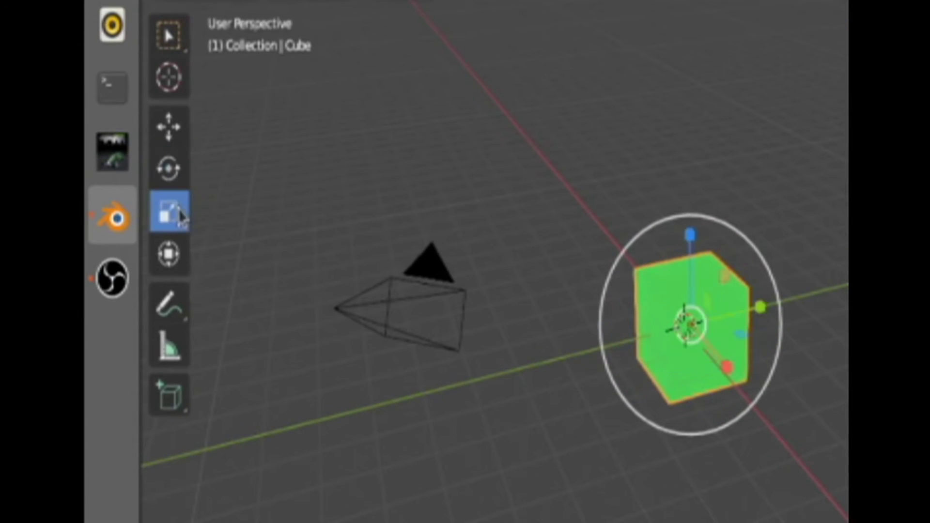
{"action": "left_click_drag", "start_coordinate": [180, 211], "coordinate": [310, 225]}
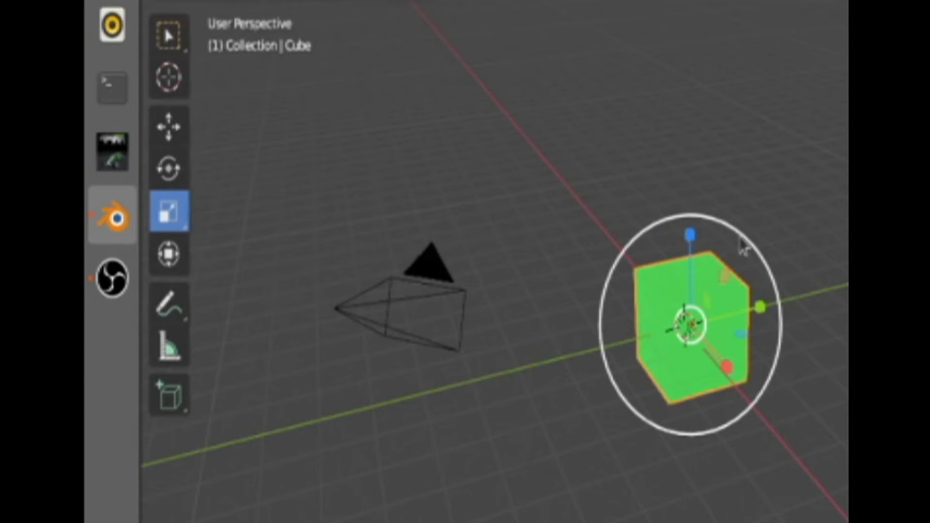
{"action": "left_click_drag", "start_coordinate": [702, 241], "coordinate": [700, 35]}
{"action": "key", "text": "ctrl+z"}
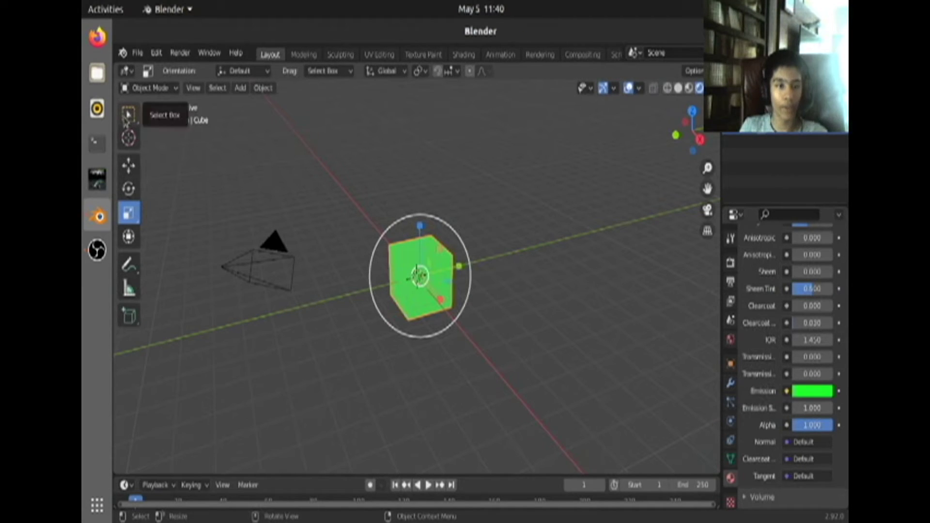
Step: Switch back to the Select Box tool and reselect the cube
{"action": "left_click", "coordinate": [129, 114]}
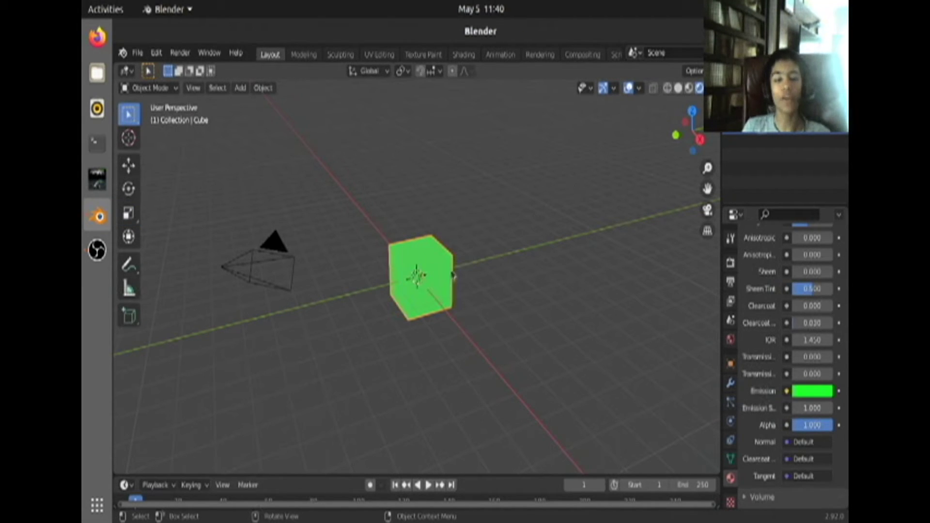
{"action": "left_click", "coordinate": [466, 268]}
{"action": "left_click", "coordinate": [442, 284]}
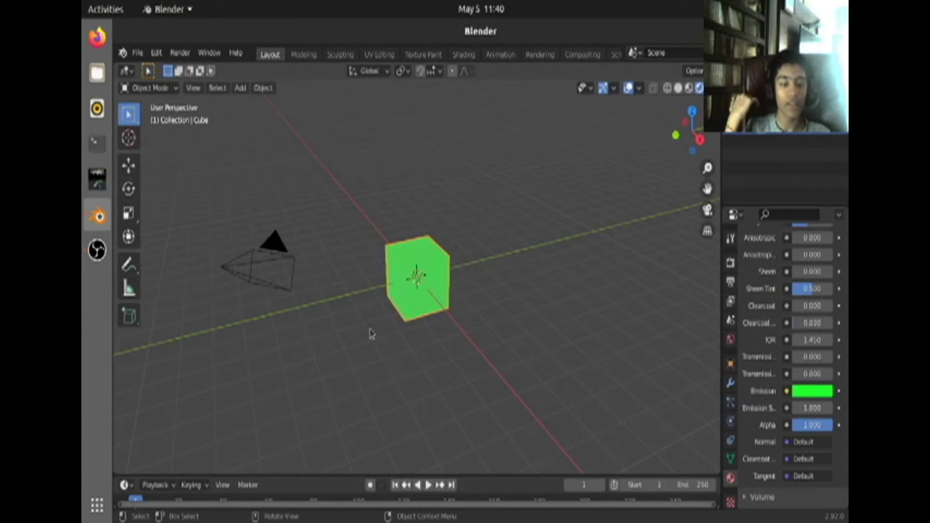
Step: Try scaling the cube along the global Z, X and Y axes in turn, cancelling each scaling
{"action": "key", "text": "s"}
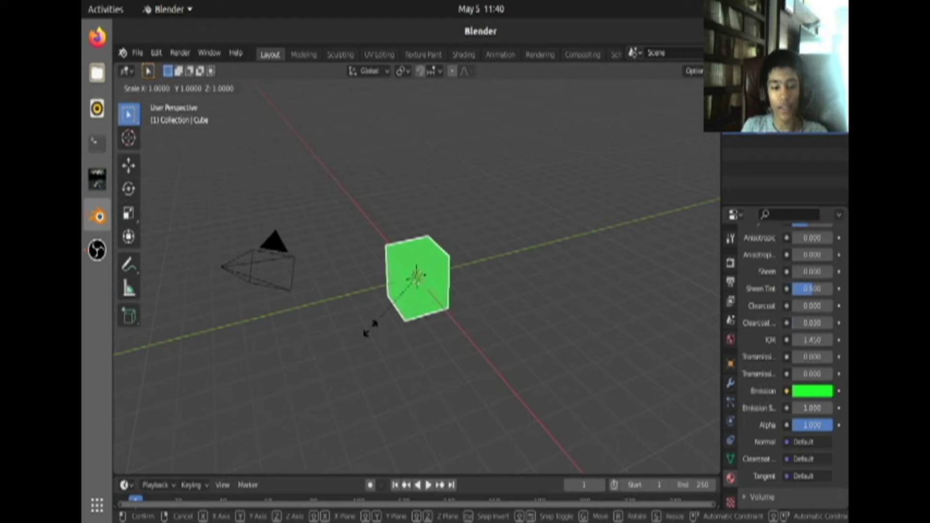
{"action": "key", "text": "z"}
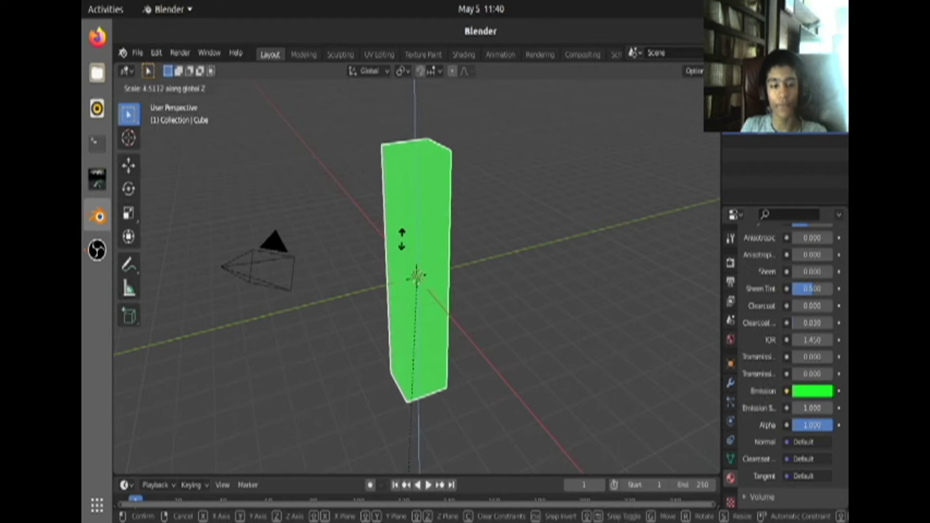
{"action": "key", "text": "Escape"}
{"action": "key", "text": "s"}
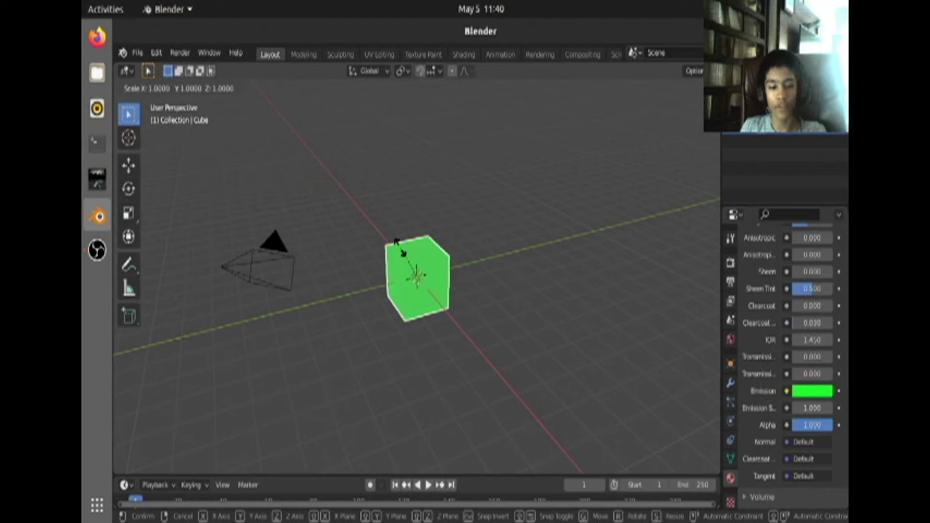
{"action": "key", "text": "x"}
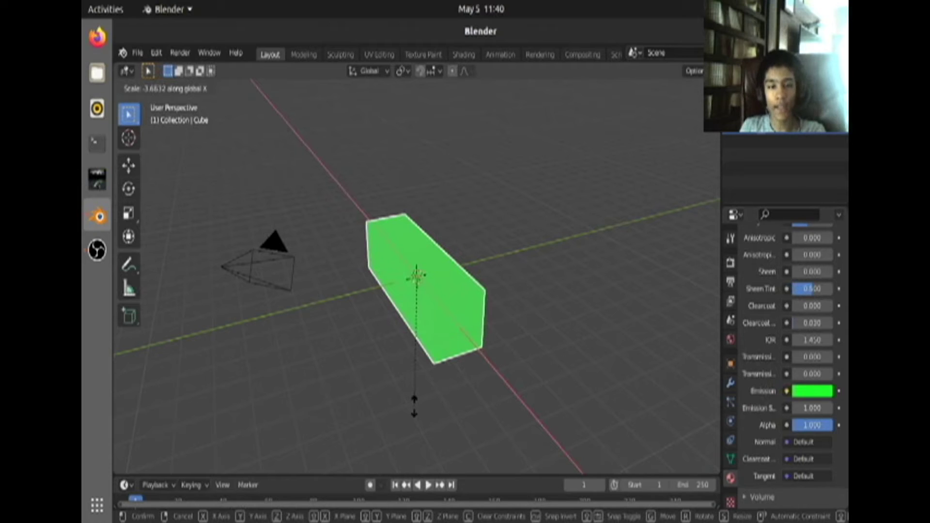
{"action": "key", "text": "Escape"}
{"action": "key", "text": "s"}
{"action": "key", "text": "y"}
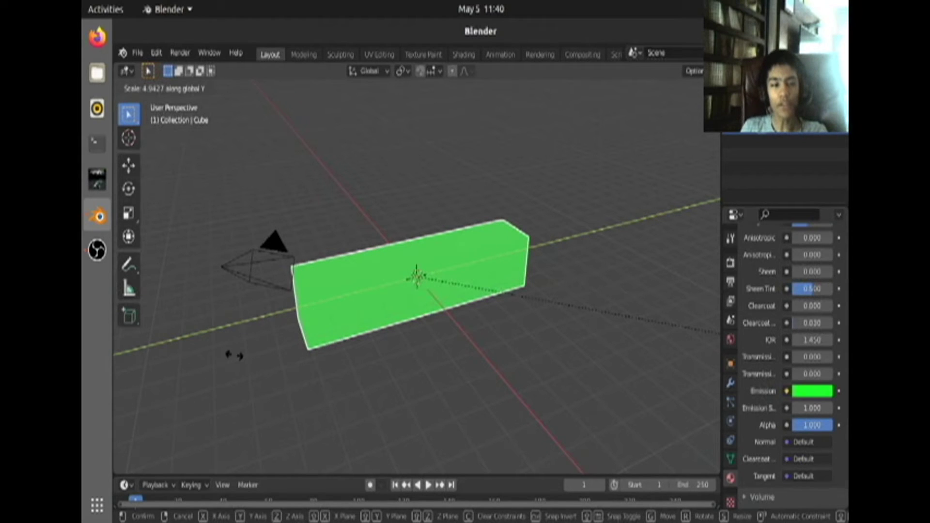
{"action": "key", "text": "Escape"}
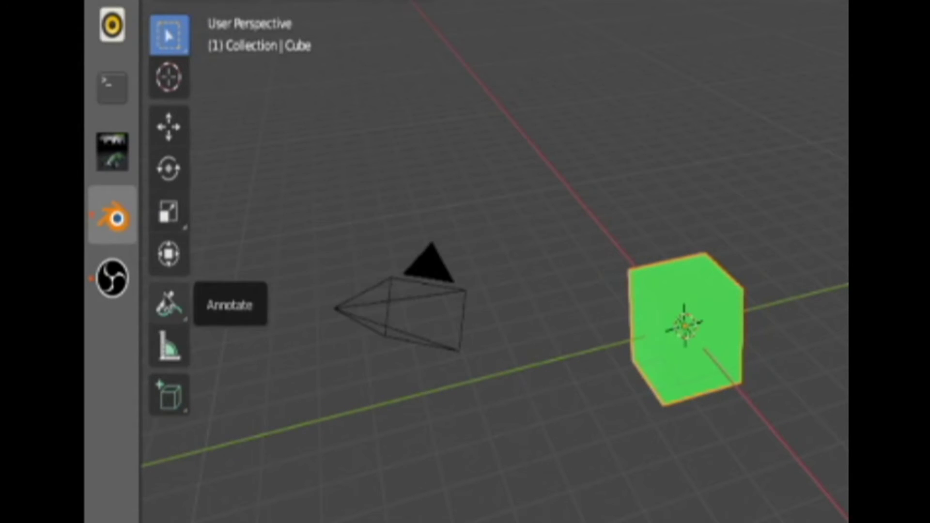
Step: Activate the Annotate tool and draw several freehand strokes across and around the cube
{"action": "left_click", "coordinate": [168, 305]}
{"action": "left_click_drag", "start_coordinate": [583, 203], "coordinate": [848, 376]}
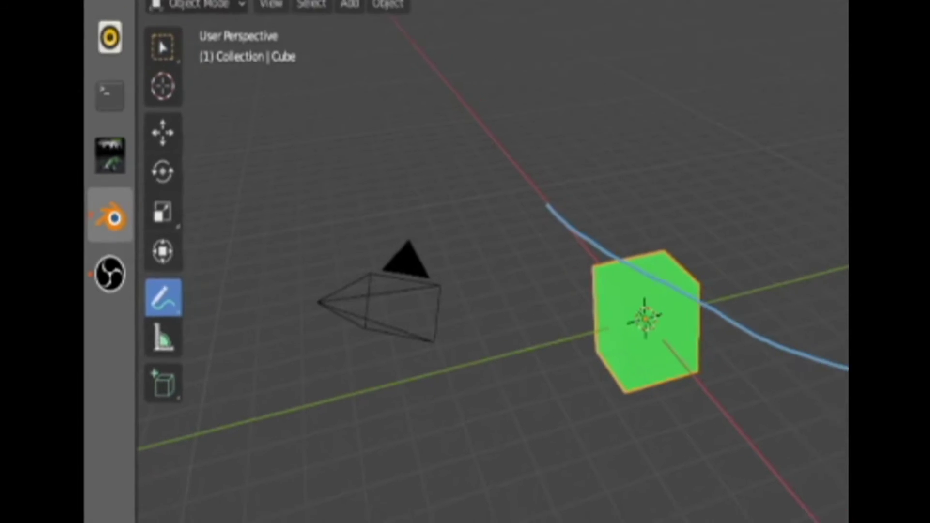
{"action": "mouse_move", "coordinate": [739, 231]}
{"action": "left_mouse_down"}
{"action": "mouse_move", "coordinate": [508, 399]}
{"action": "mouse_move", "coordinate": [510, 372]}
{"action": "left_mouse_up"}
{"action": "left_click_drag", "start_coordinate": [565, 197], "coordinate": [883, 423]}
Step: Switch to the camera view and undo all the annotation strokes
{"action": "key", "text": "KP_0"}
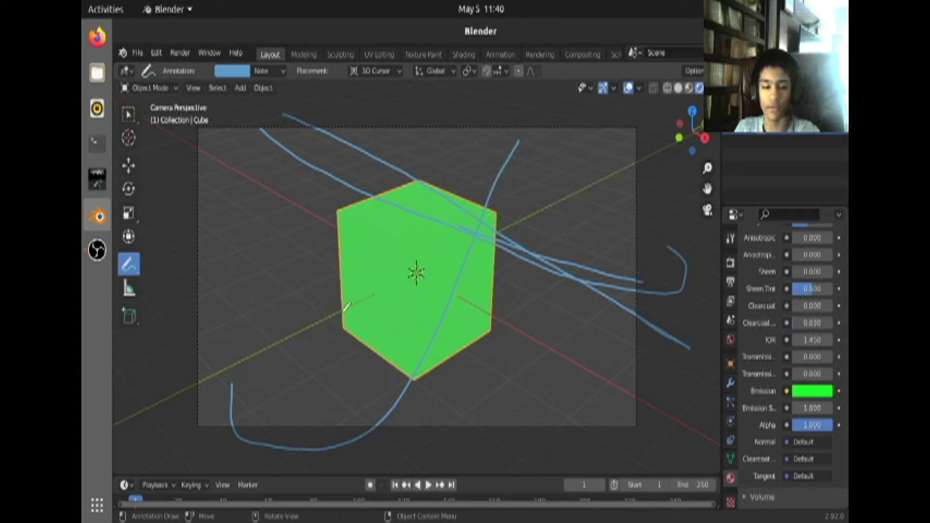
{"action": "key", "text": "ctrl+z"}
{"action": "key", "text": "ctrl+z"}
{"action": "key", "text": "ctrl+z"}
{"action": "key", "text": "ctrl+z"}
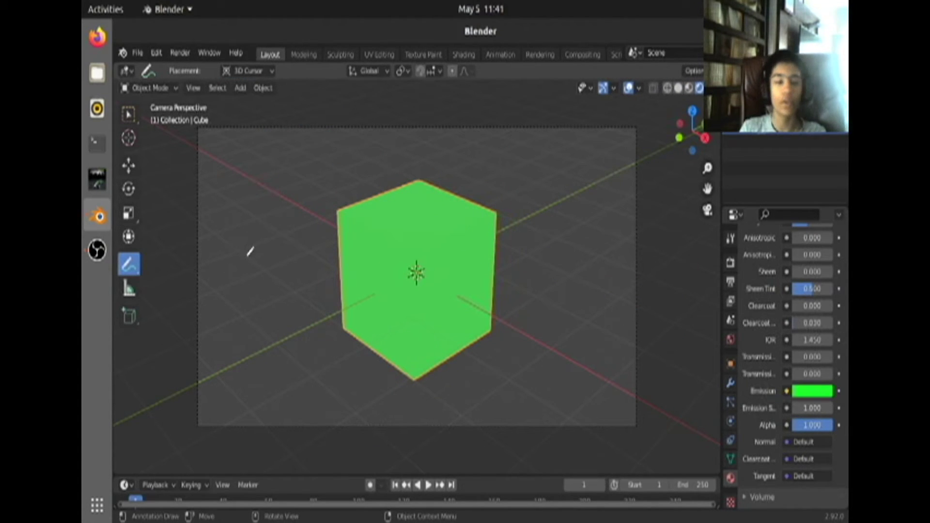
Step: Try the Measure tool by placing a ruler across the cube, and undo it
{"action": "left_click", "coordinate": [129, 289]}
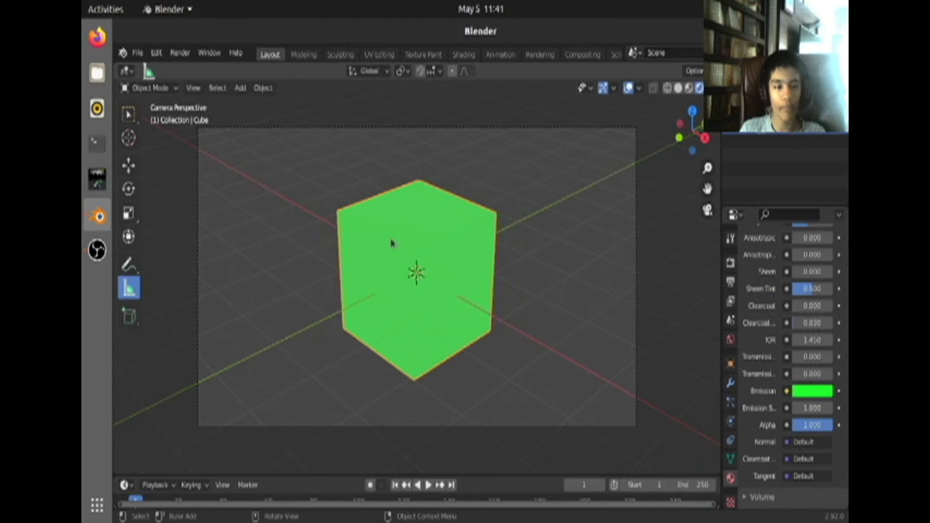
{"action": "scroll", "coordinate": [417, 246], "scroll_direction": "down", "scroll_amount": 4}
{"action": "left_click_drag", "start_coordinate": [376, 225], "coordinate": [450, 274]}
{"action": "right_click", "coordinate": [538, 232]}
{"action": "key", "text": "ctrl+z"}
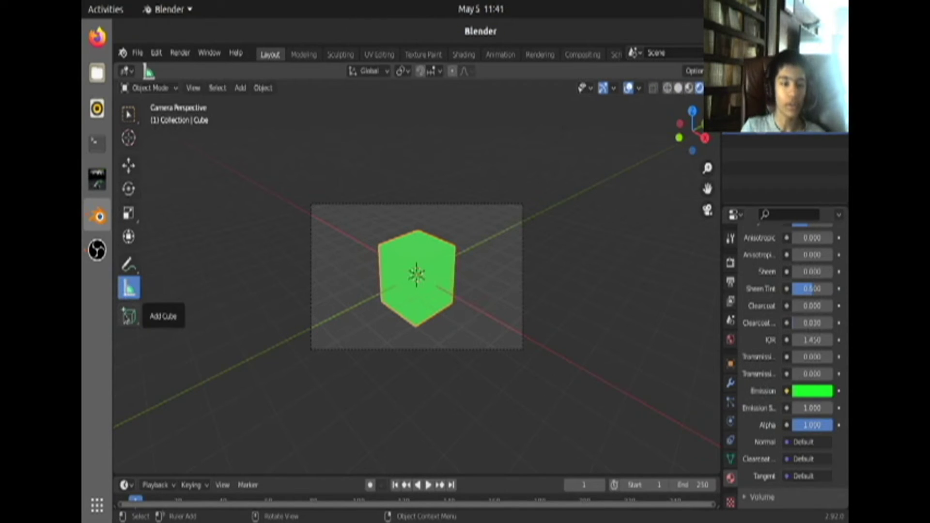
Step: Choose the Add Cube tool from the primitive tools and draw a small cube below the camera frame
{"action": "left_click", "coordinate": [128, 316]}
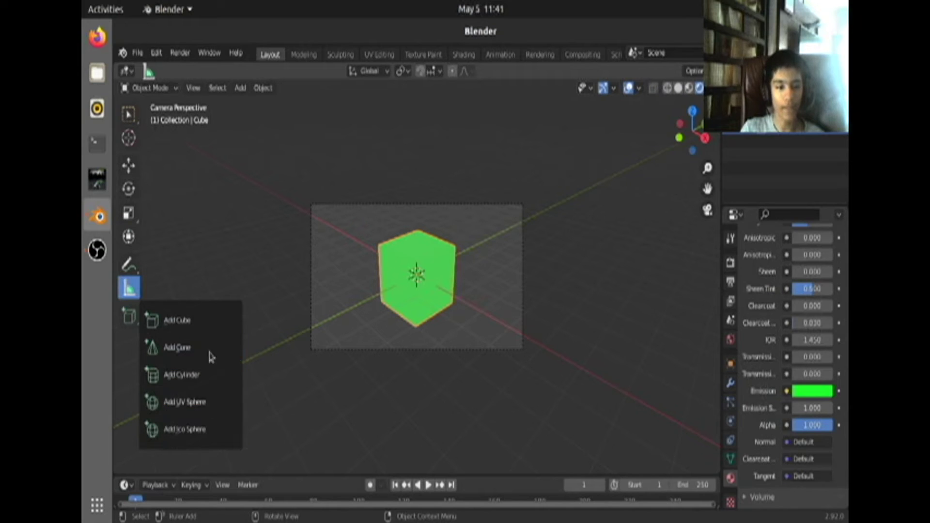
{"action": "left_click", "coordinate": [205, 323]}
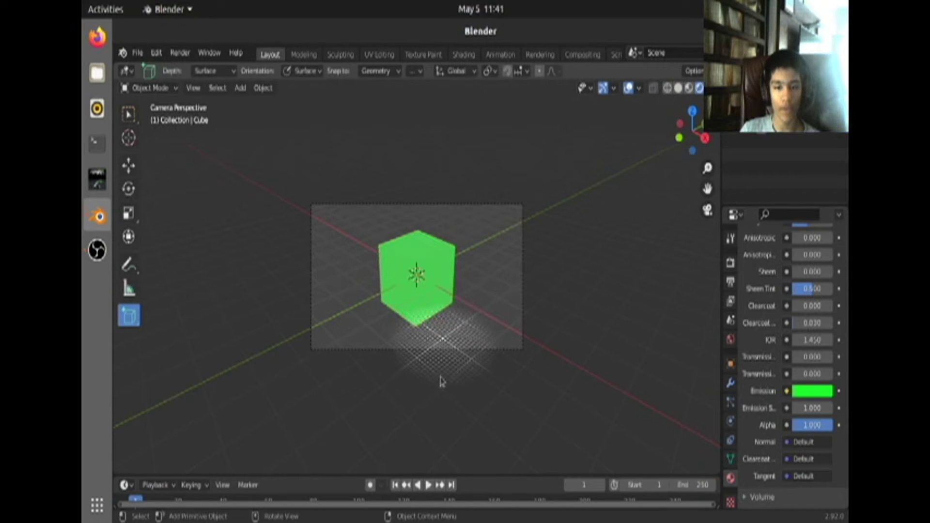
{"action": "left_click_drag", "start_coordinate": [451, 405], "coordinate": [402, 417]}
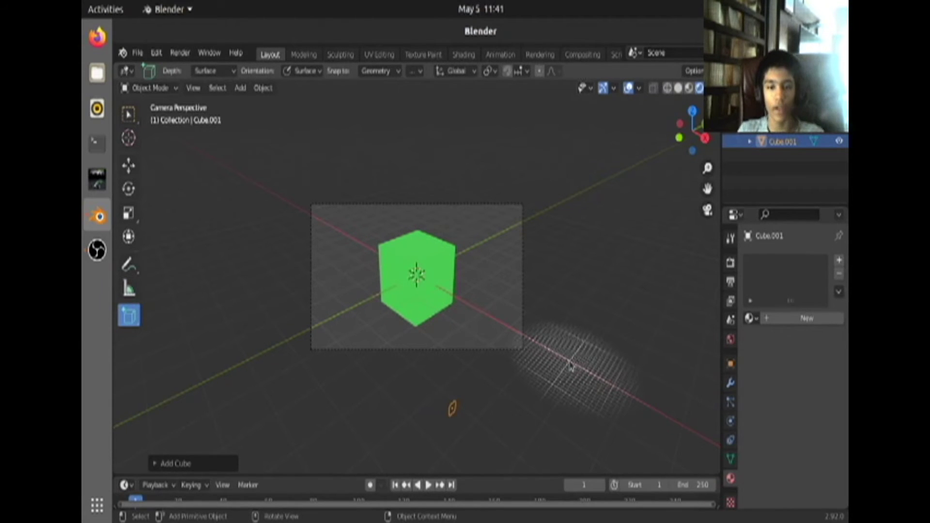
Step: Switch back to the Select Box tool and delete the newly added small cube
{"action": "left_click", "coordinate": [129, 115]}
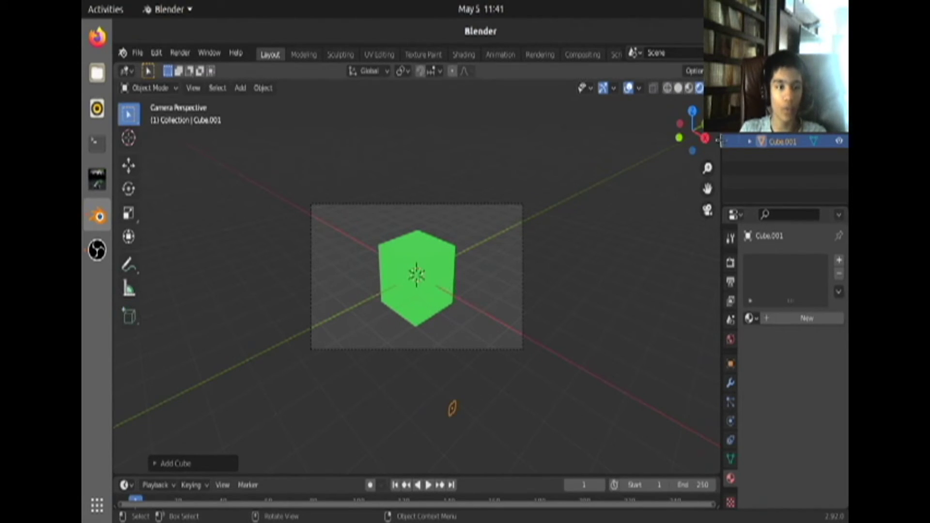
{"action": "key", "text": "x"}
{"action": "scroll", "coordinate": [525, 295], "scroll_direction": "up", "scroll_amount": 4}
{"action": "scroll", "coordinate": [481, 373], "scroll_direction": "down", "scroll_amount": 4}
{"action": "scroll", "coordinate": [477, 400], "scroll_direction": "up", "scroll_amount": 3}
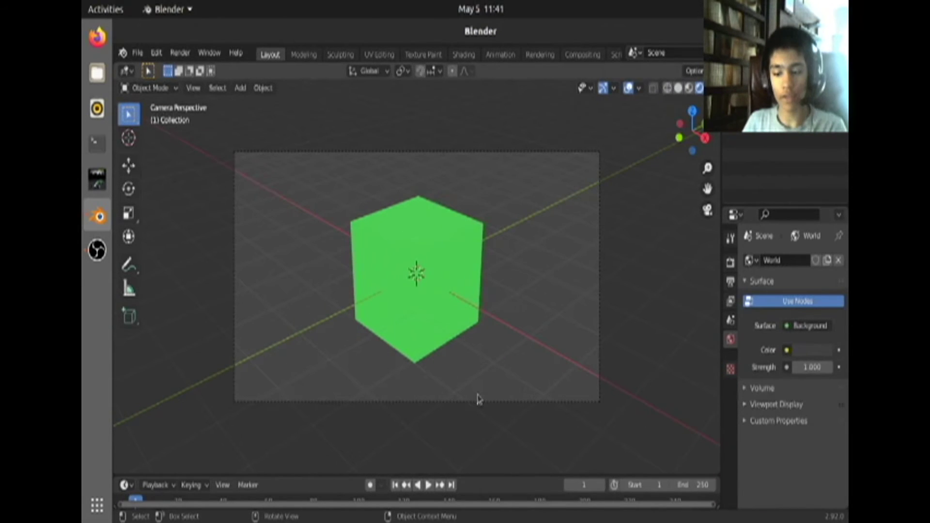
Step: Return to the user perspective and browse the object categories available for adding, including the Surface types
{"action": "key", "text": "KP_0"}
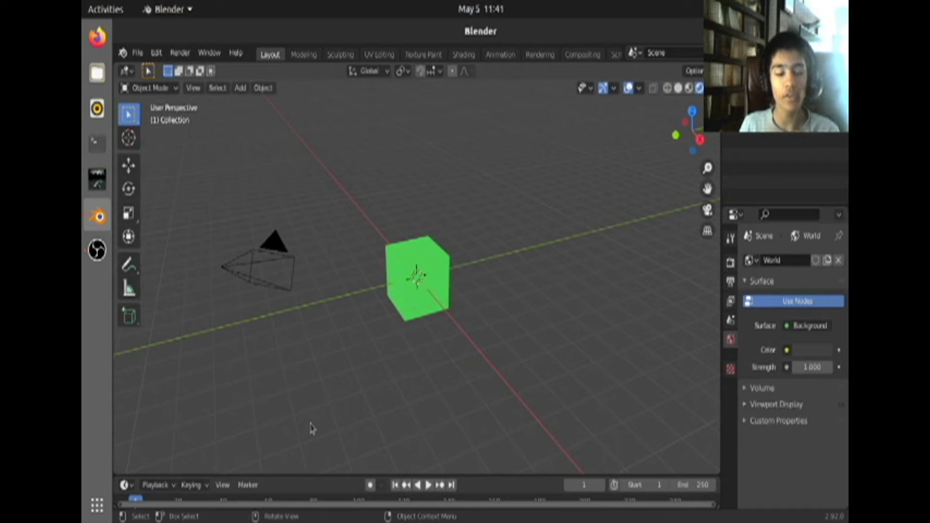
{"action": "key", "text": "shift"}
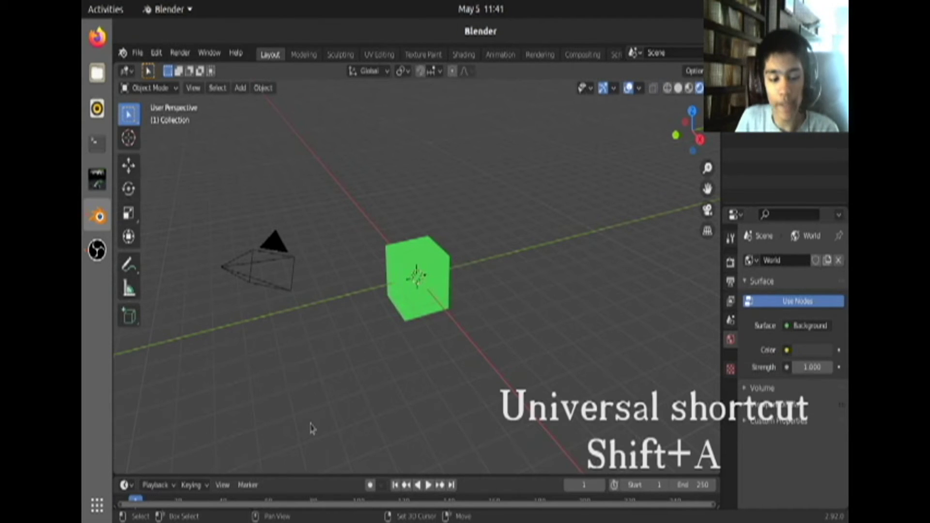
{"action": "key", "text": "shift+a"}
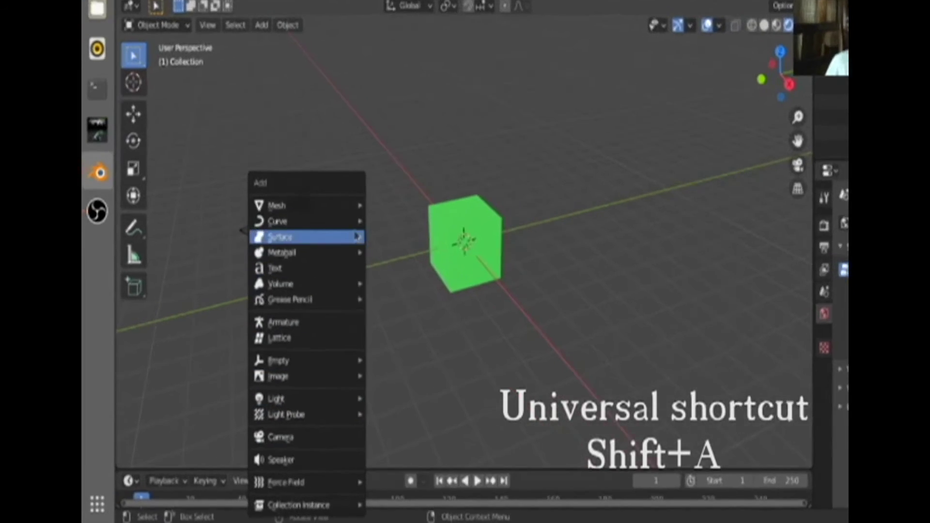
{"action": "mouse_move", "coordinate": [353, 206]}
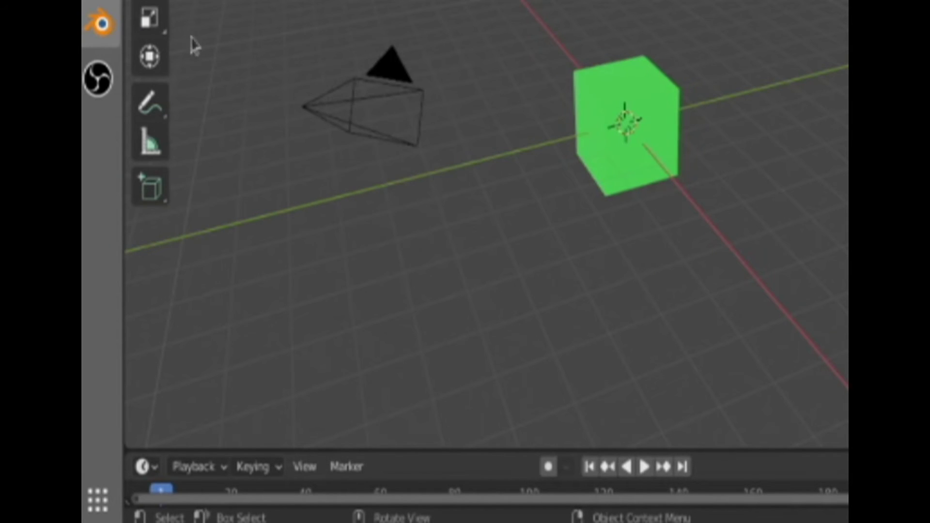
{"action": "key", "text": "shift+a"}
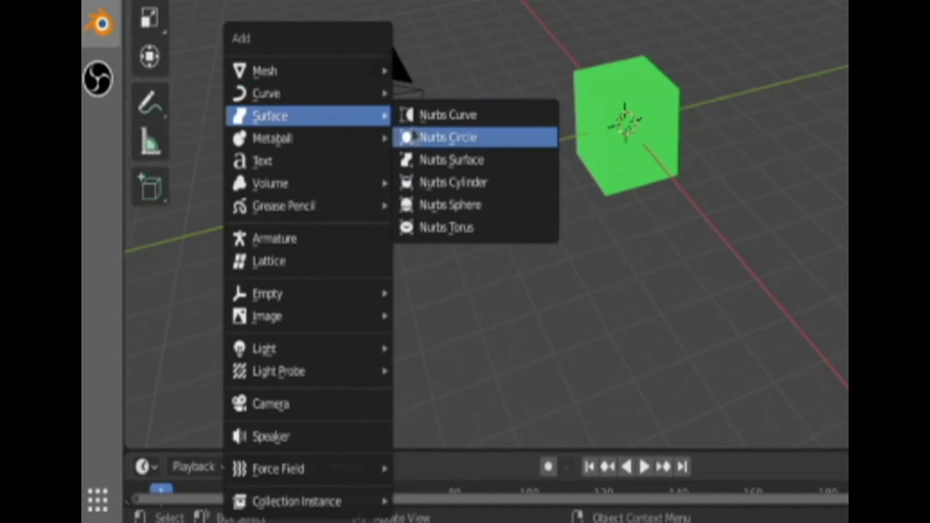
{"action": "key", "text": "Return"}
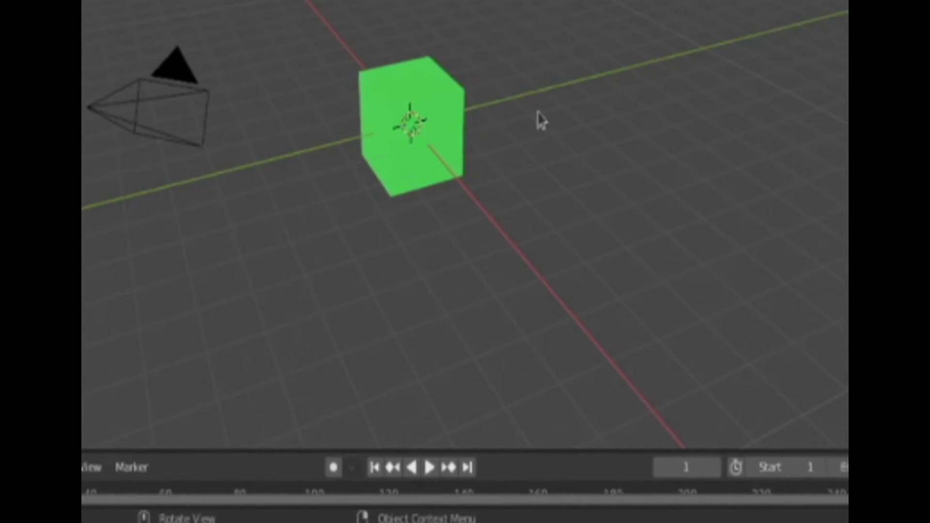
Step: Browse the categories of objects available for adding, including the Volume types, without adding anything
{"action": "key", "text": "shift+a"}
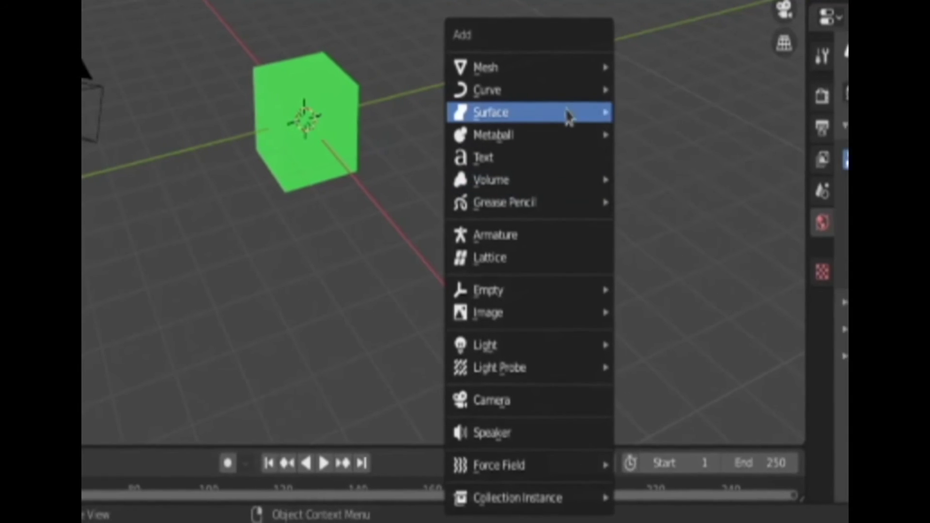
{"action": "mouse_move", "coordinate": [557, 138]}
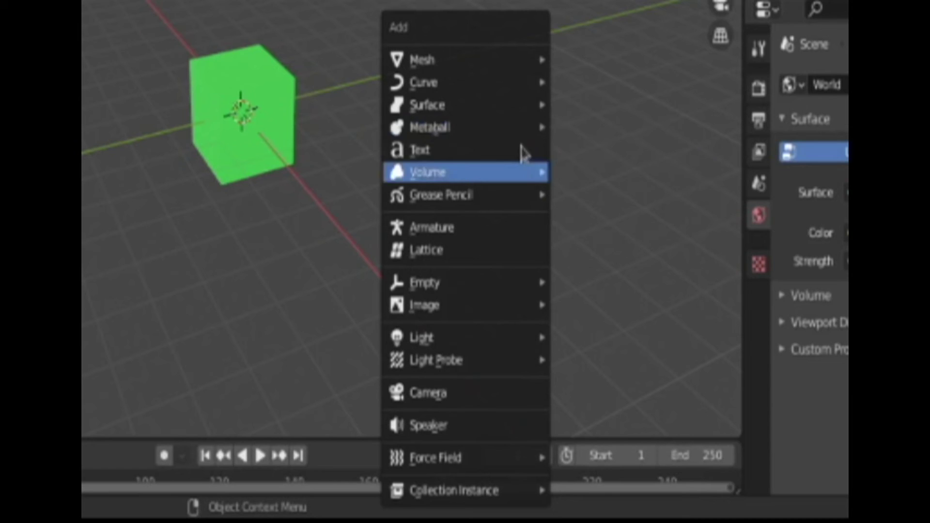
{"action": "mouse_move", "coordinate": [495, 124]}
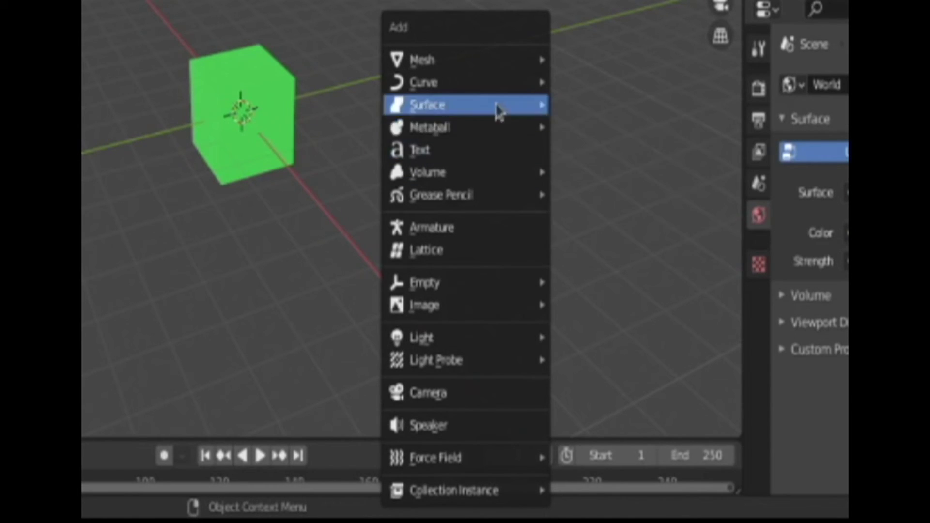
{"action": "mouse_move", "coordinate": [433, 175]}
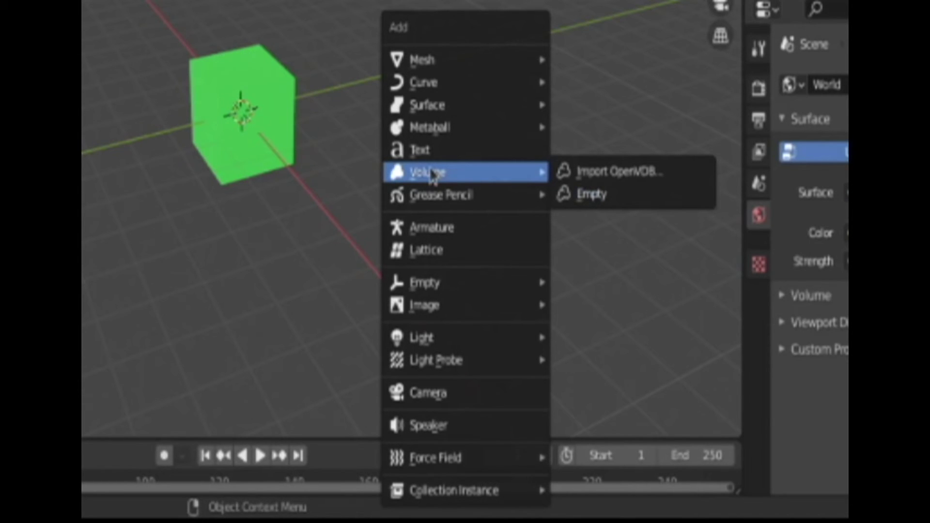
{"action": "left_click", "coordinate": [266, 151]}
{"action": "left_click", "coordinate": [433, 223]}
Step: Enlarge the timeline area, select the cube and insert a Location keyframe for it at frame 1
{"action": "left_click_drag", "start_coordinate": [337, 171], "coordinate": [475, 348]}
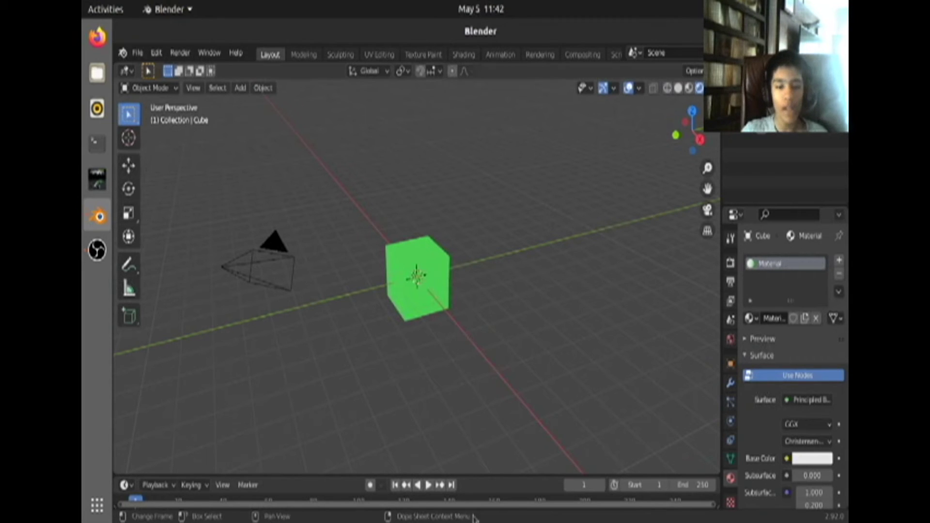
{"action": "left_click_drag", "start_coordinate": [496, 474], "coordinate": [499, 344]}
{"action": "left_click", "coordinate": [426, 187]}
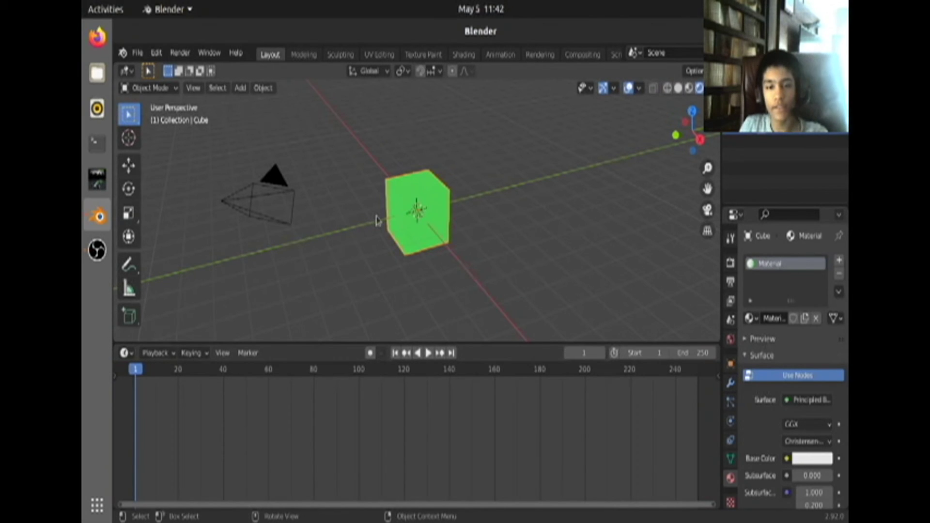
{"action": "key", "text": "i"}
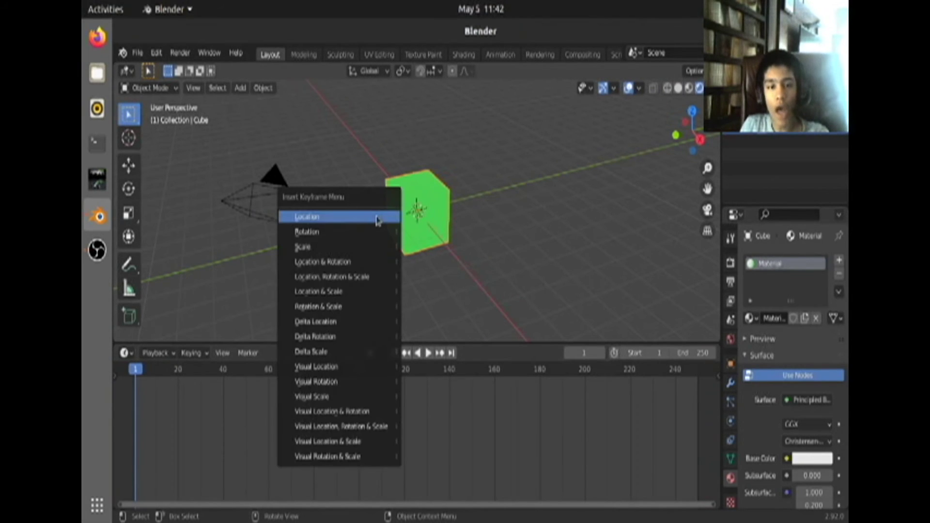
{"action": "left_click", "coordinate": [303, 217]}
Step: Set the animation's start frame to 0 and move the cube's keyframe to frame 0
{"action": "key", "text": "space"}
{"action": "left_click", "coordinate": [131, 377]}
{"action": "key", "text": "space"}
{"action": "left_click", "coordinate": [638, 351]}
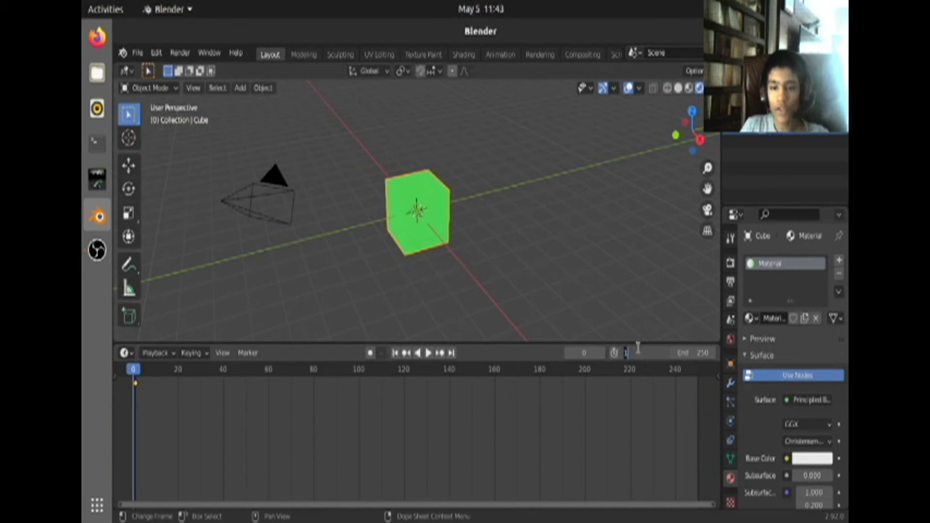
{"action": "key", "text": "Return"}
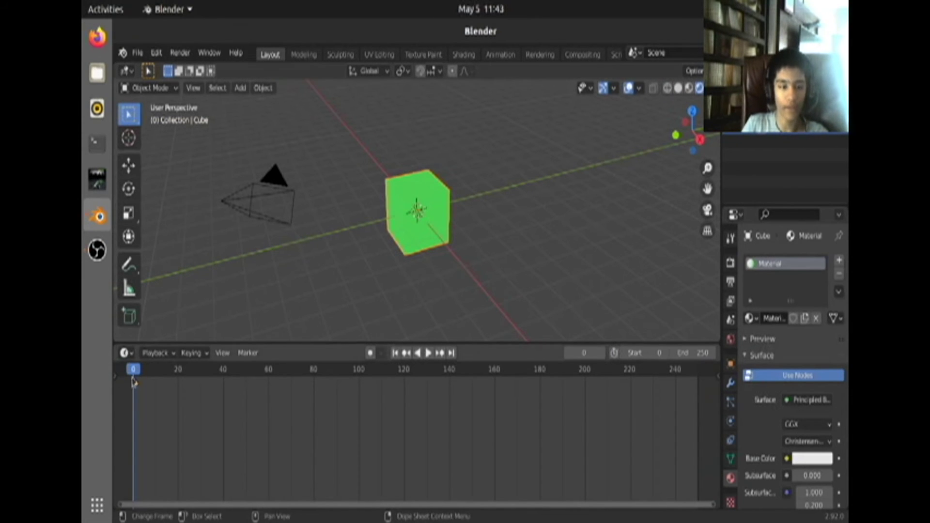
{"action": "key", "text": "g"}
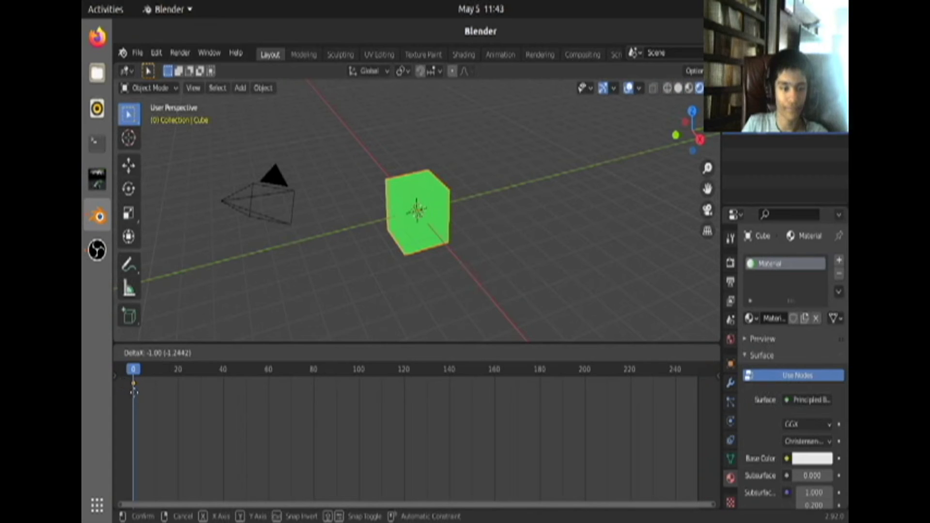
{"action": "key", "text": "Escape"}
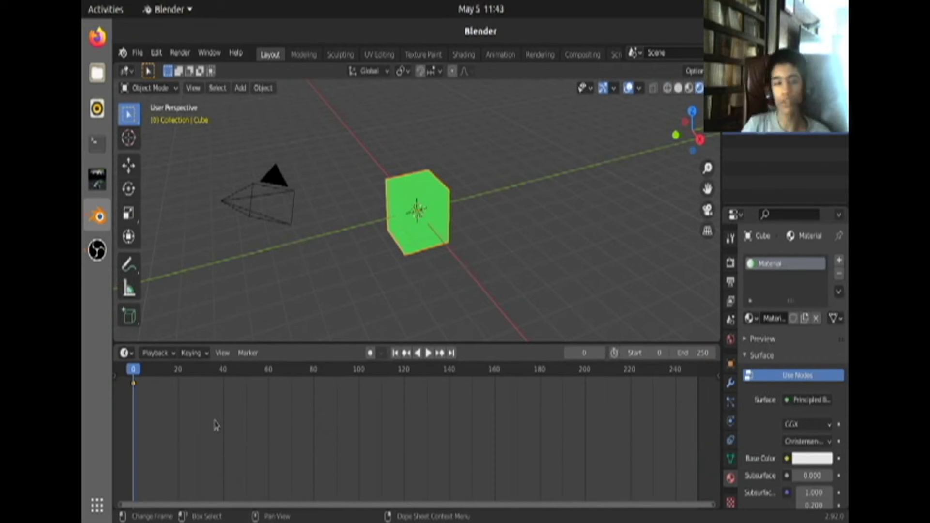
Step: At frame 60, move the cube away from the origin to beyond the camera and insert a Location keyframe
{"action": "key", "text": "space"}
{"action": "left_click", "coordinate": [269, 385]}
{"action": "left_click_drag", "start_coordinate": [272, 385], "coordinate": [268, 385]}
{"action": "key", "text": "space"}
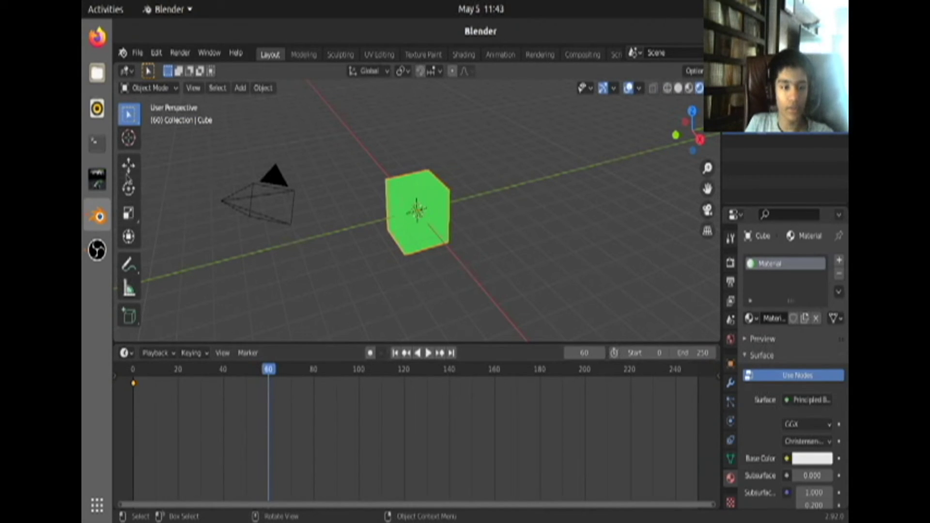
{"action": "left_click", "coordinate": [128, 165]}
{"action": "left_click_drag", "start_coordinate": [460, 207], "coordinate": [275, 179]}
{"action": "scroll", "coordinate": [303, 231], "scroll_direction": "down", "scroll_amount": 2}
{"action": "scroll", "coordinate": [295, 233], "scroll_direction": "down", "scroll_amount": 1}
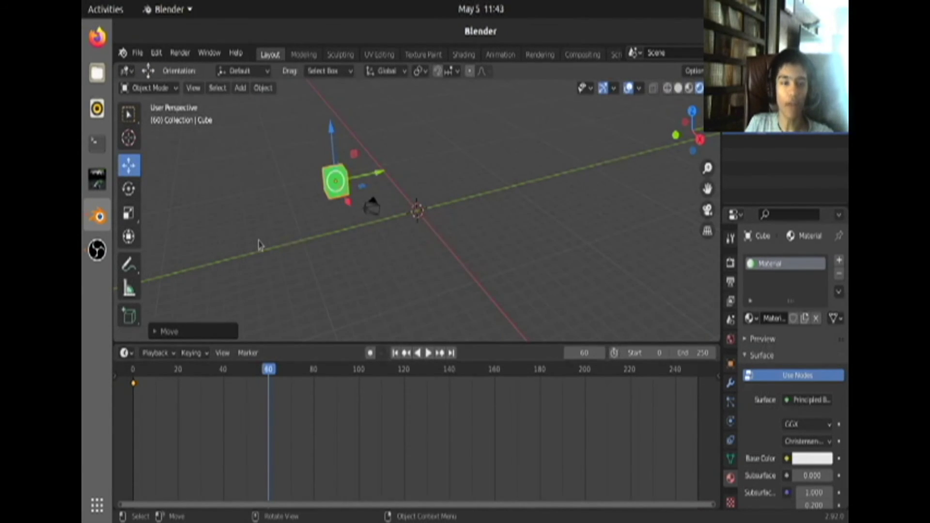
{"action": "key", "text": "i"}
{"action": "left_click", "coordinate": [409, 163]}
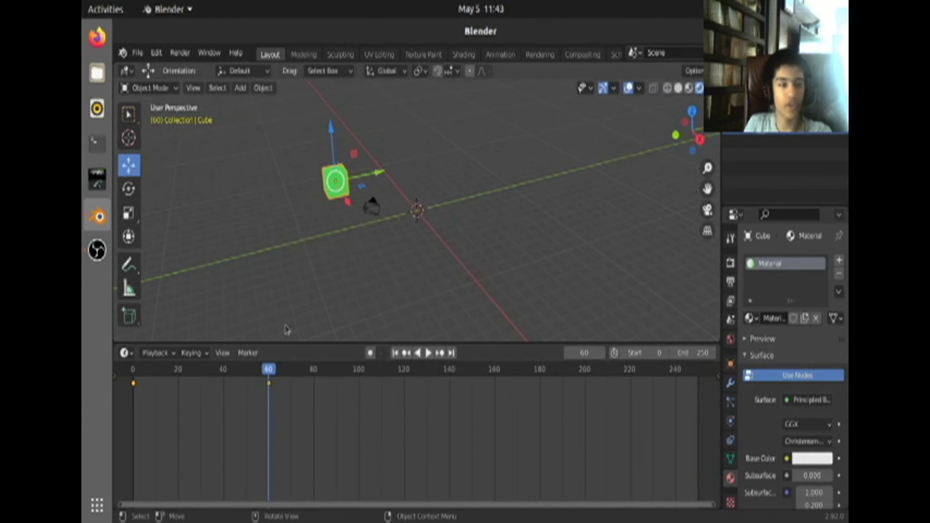
Step: Play back the cube's movement a few times and return the playhead to frame 0
{"action": "key", "text": "shift+ctrl+space"}
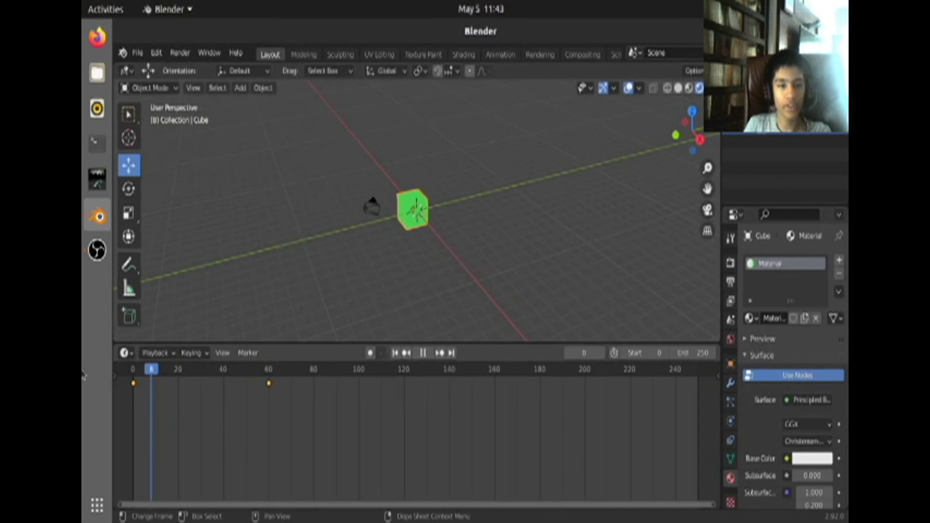
{"action": "key", "text": "space"}
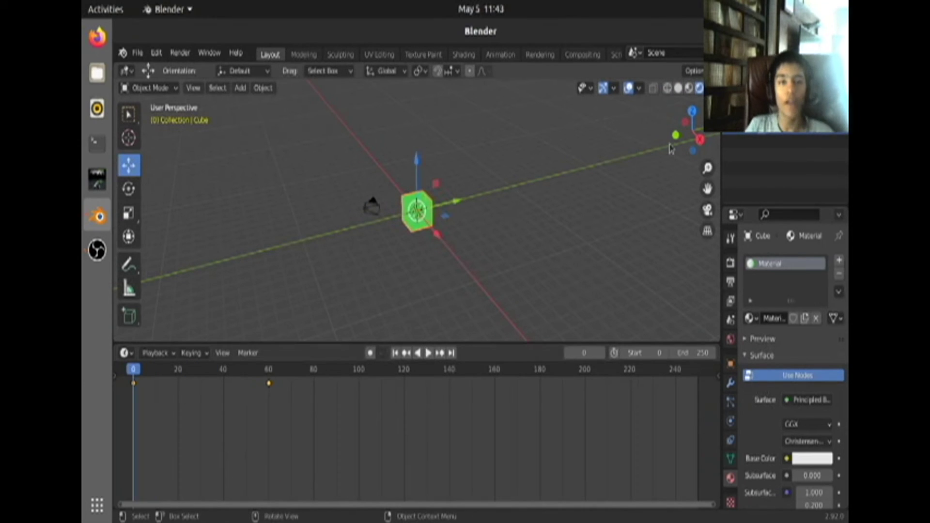
{"action": "left_click", "coordinate": [428, 352]}
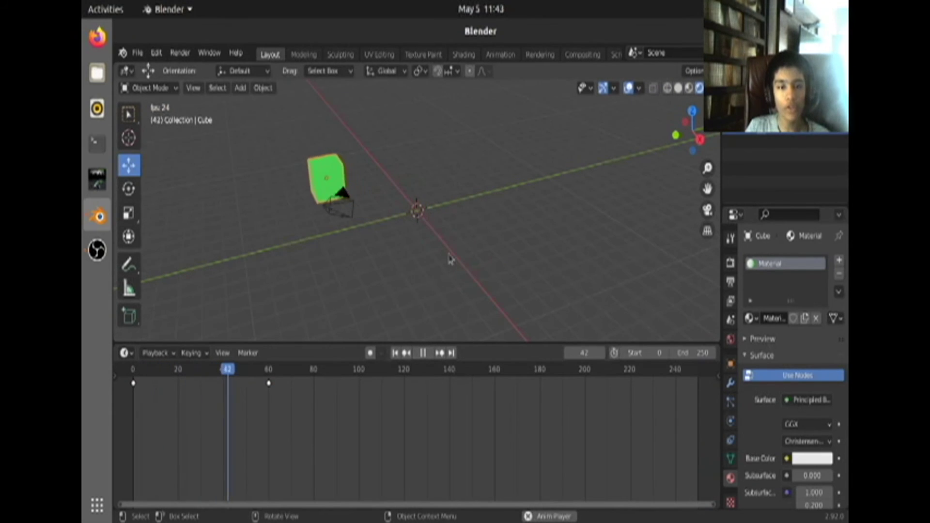
{"action": "key", "text": "space"}
{"action": "key", "text": "space"}
{"action": "left_click_drag", "start_coordinate": [301, 376], "coordinate": [123, 388]}
{"action": "key", "text": "space"}
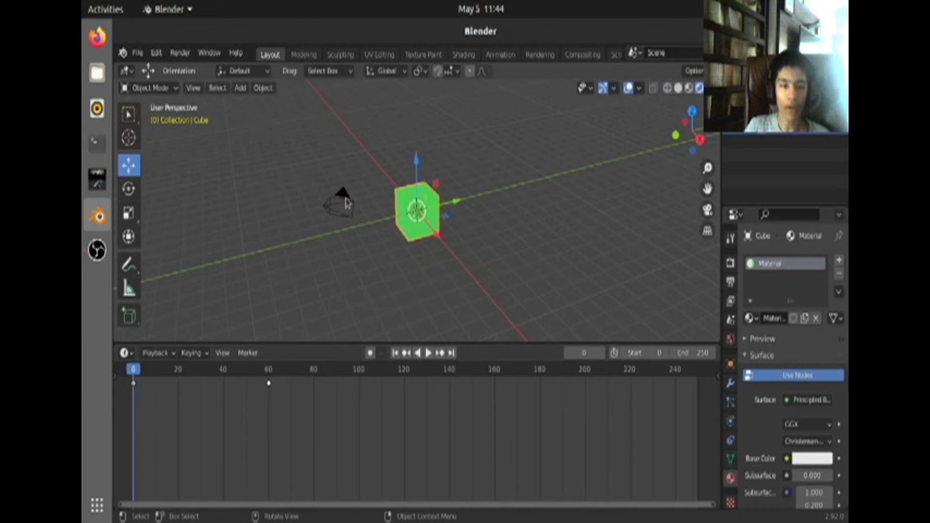
Step: Select the camera and insert a Location keyframe for it at frame 0
{"action": "left_click", "coordinate": [346, 203]}
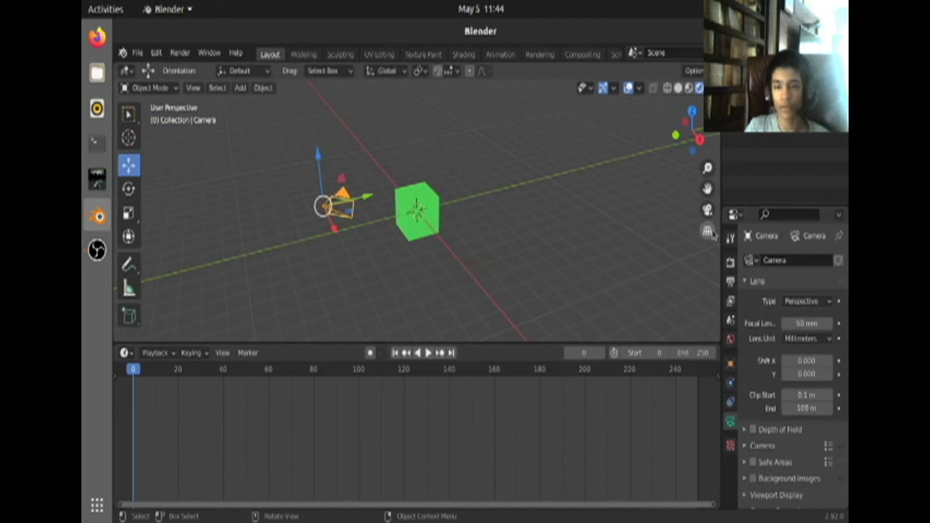
{"action": "key", "text": "i"}
{"action": "left_click", "coordinate": [454, 172]}
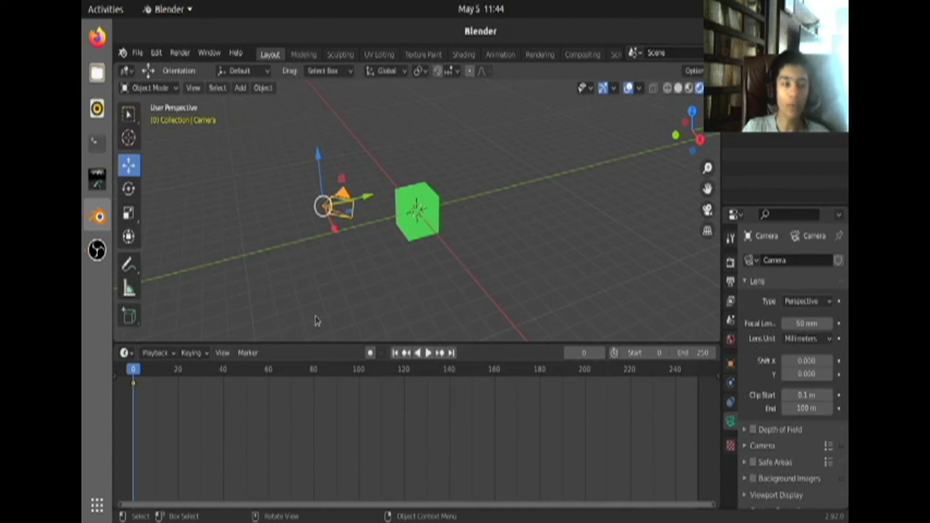
Step: Look through the camera at frame 60 and show the camera's transform values in the viewport
{"action": "left_click", "coordinate": [270, 379]}
{"action": "left_click_drag", "start_coordinate": [271, 377], "coordinate": [269, 376]}
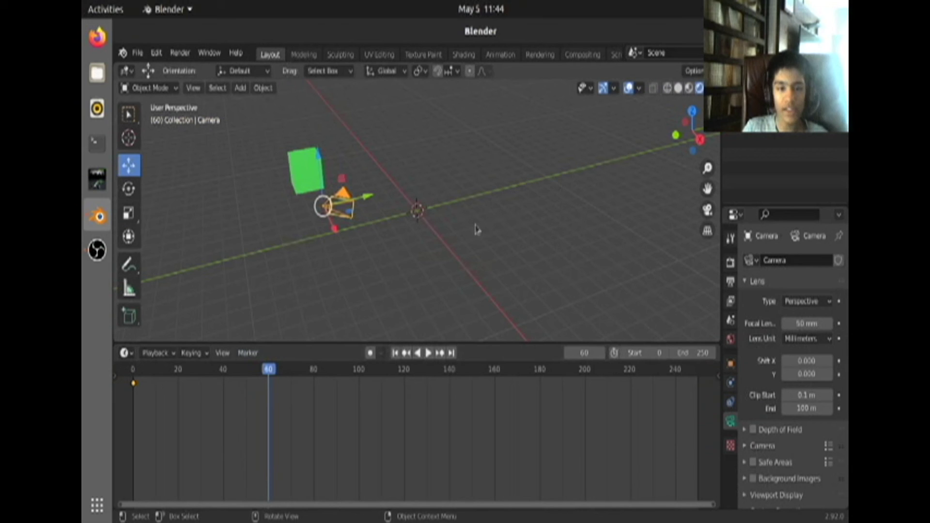
{"action": "scroll", "coordinate": [484, 263], "scroll_direction": "up", "scroll_amount": 3}
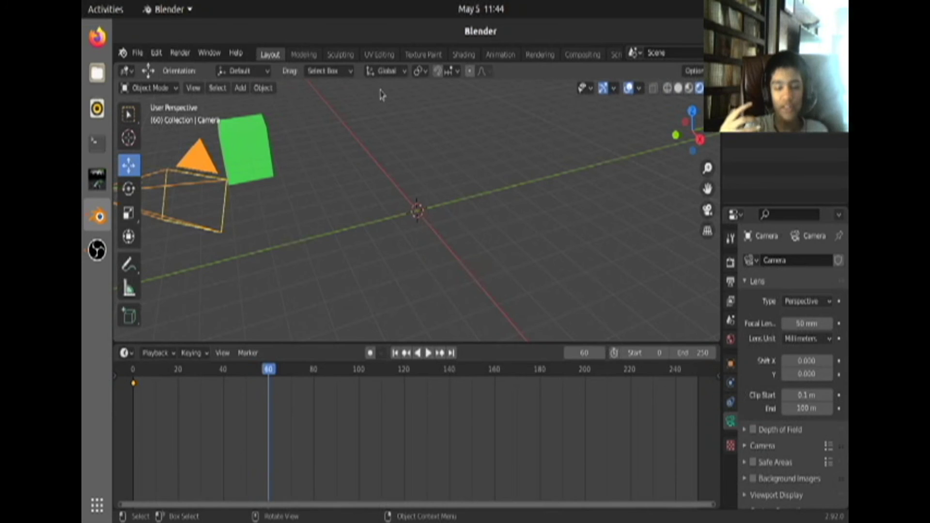
{"action": "key", "text": "KP_0"}
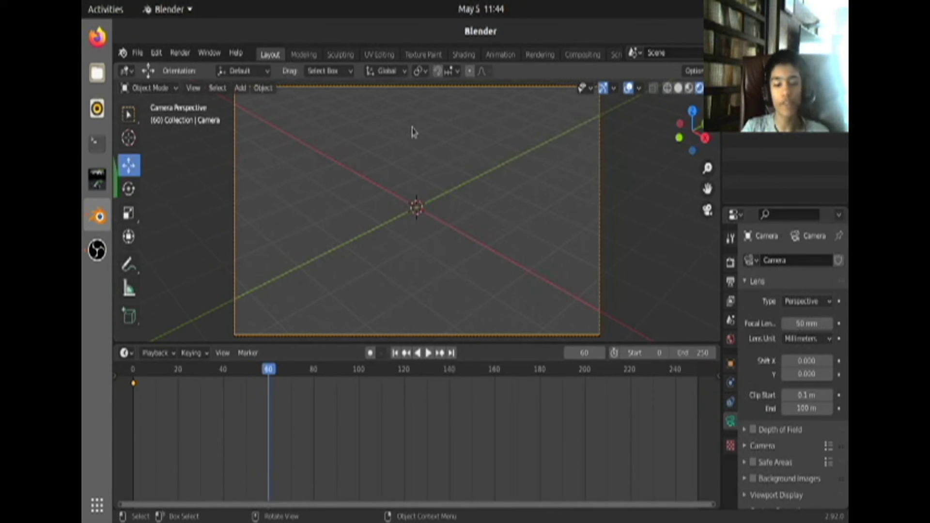
{"action": "key", "text": "n"}
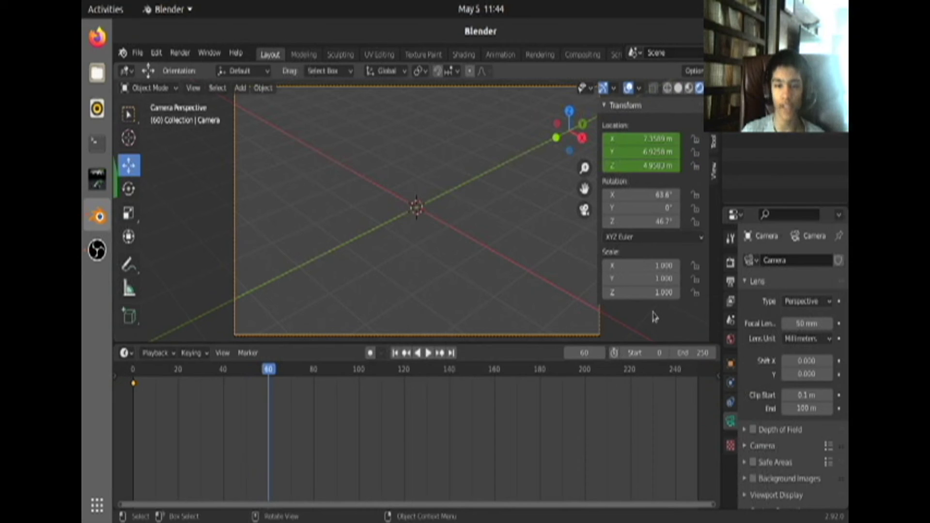
Step: Return to frame 0 and insert a Rotation keyframe for the camera
{"action": "left_click_drag", "start_coordinate": [148, 377], "coordinate": [134, 380]}
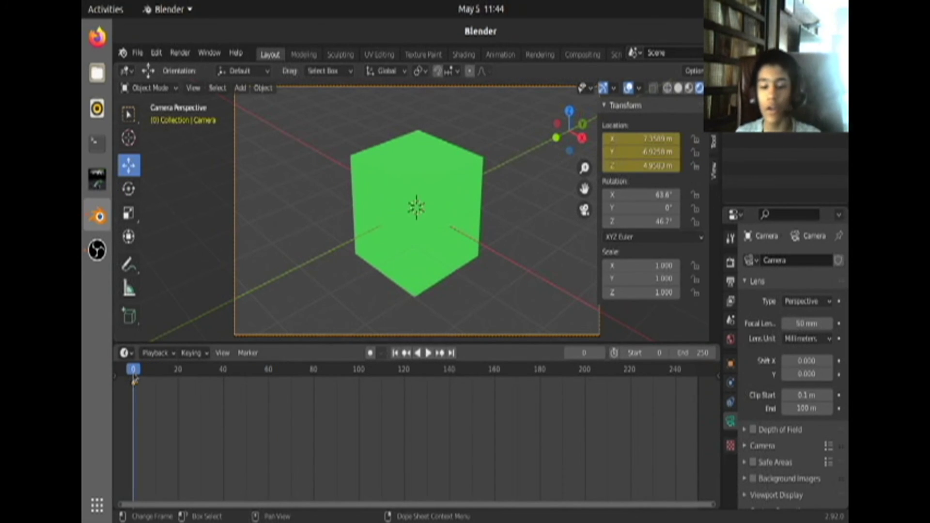
{"action": "key", "text": "i"}
{"action": "key", "text": "i"}
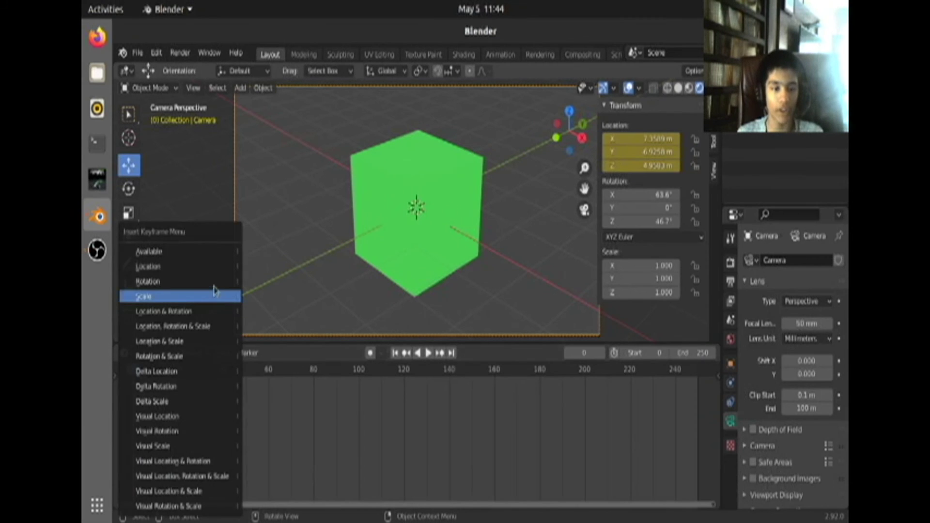
{"action": "left_click", "coordinate": [199, 279]}
Step: At frame 60, rotate the camera to about 72° on X and 81° on Z to frame the cube, and insert a Rotation keyframe
{"action": "left_click_drag", "start_coordinate": [270, 376], "coordinate": [271, 379]}
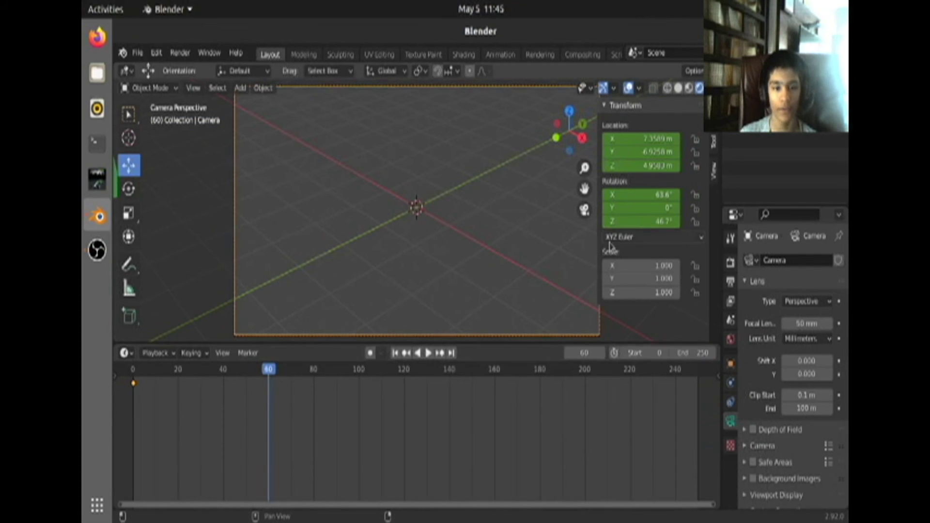
{"action": "left_click_drag", "start_coordinate": [639, 194], "coordinate": [649, 194]}
{"action": "key", "text": "ctrl+z"}
{"action": "left_click_drag", "start_coordinate": [644, 221], "coordinate": [668, 221]}
{"action": "left_click_drag", "start_coordinate": [640, 192], "coordinate": [668, 193]}
{"action": "left_click_drag", "start_coordinate": [640, 221], "coordinate": [655, 194]}
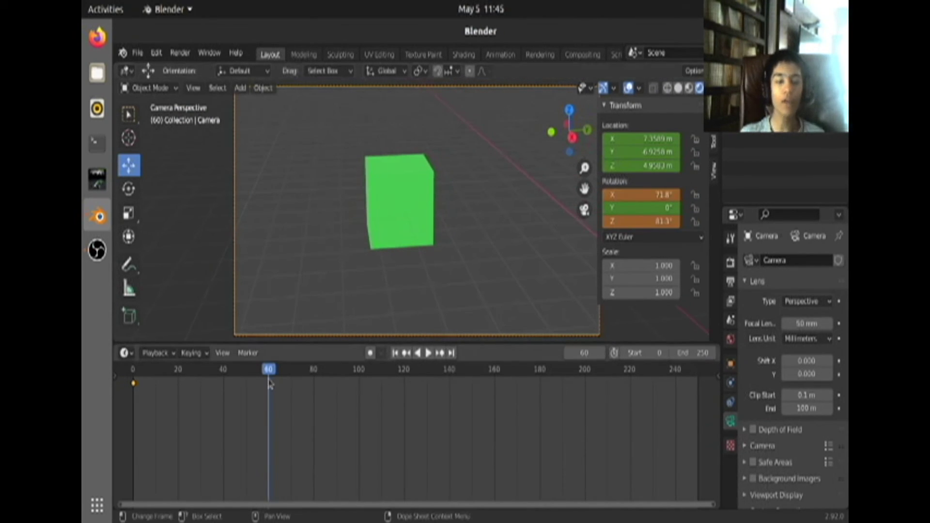
{"action": "key", "text": "i"}
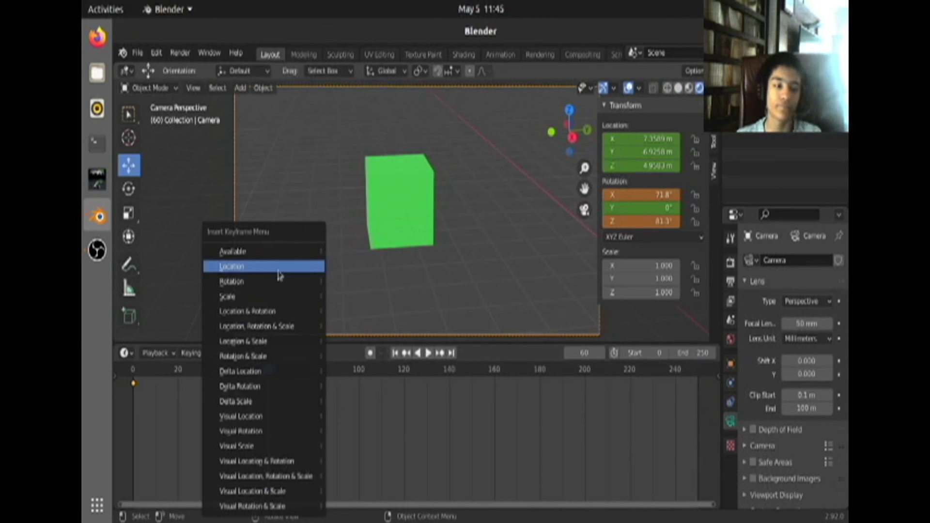
{"action": "left_click", "coordinate": [271, 293]}
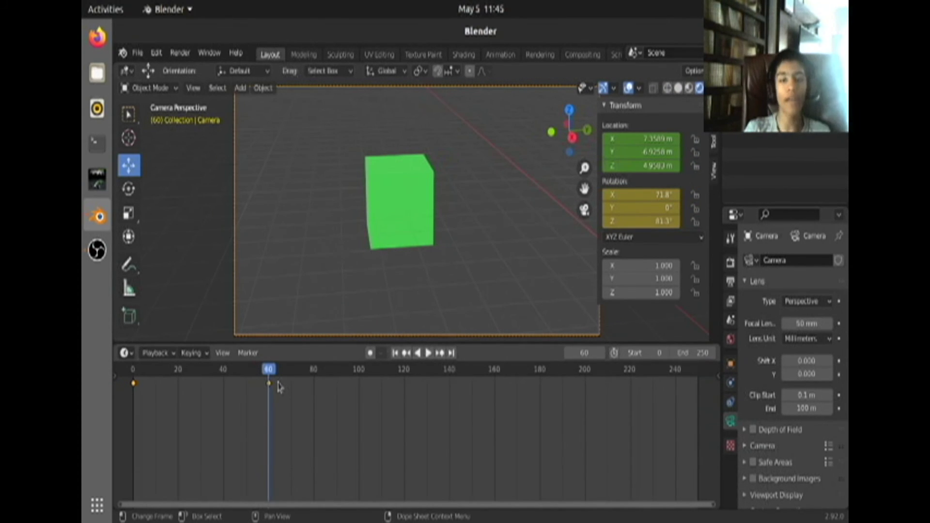
Step: Play the animation through the camera view to check how the camera follows the cube, and stop playback
{"action": "scroll", "coordinate": [293, 390], "scroll_direction": "down", "scroll_amount": 1}
{"action": "scroll", "coordinate": [406, 319], "scroll_direction": "down", "scroll_amount": 3}
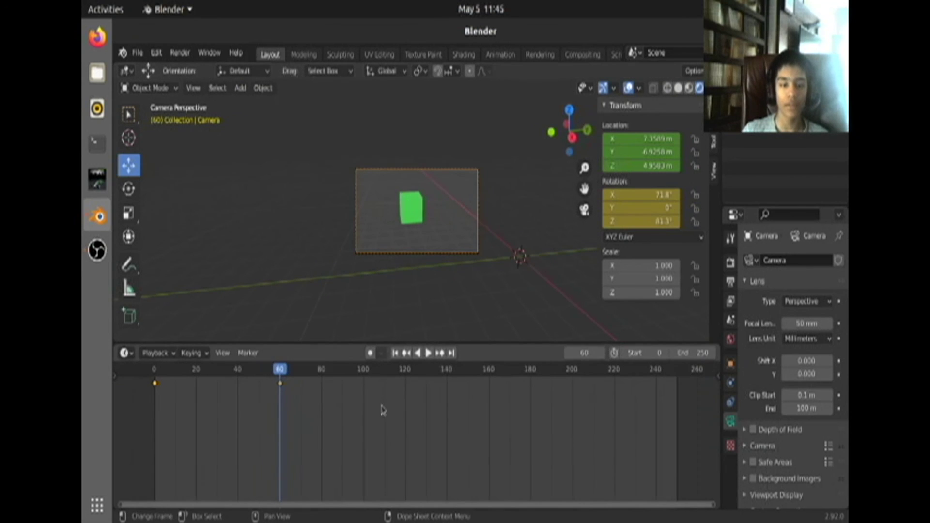
{"action": "scroll", "coordinate": [406, 318], "scroll_direction": "up", "scroll_amount": 1}
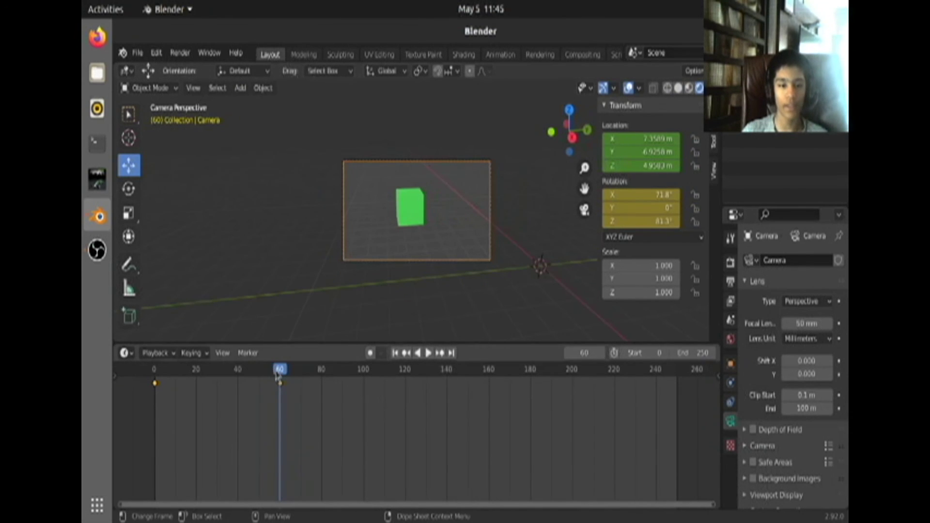
{"action": "left_click", "coordinate": [418, 353]}
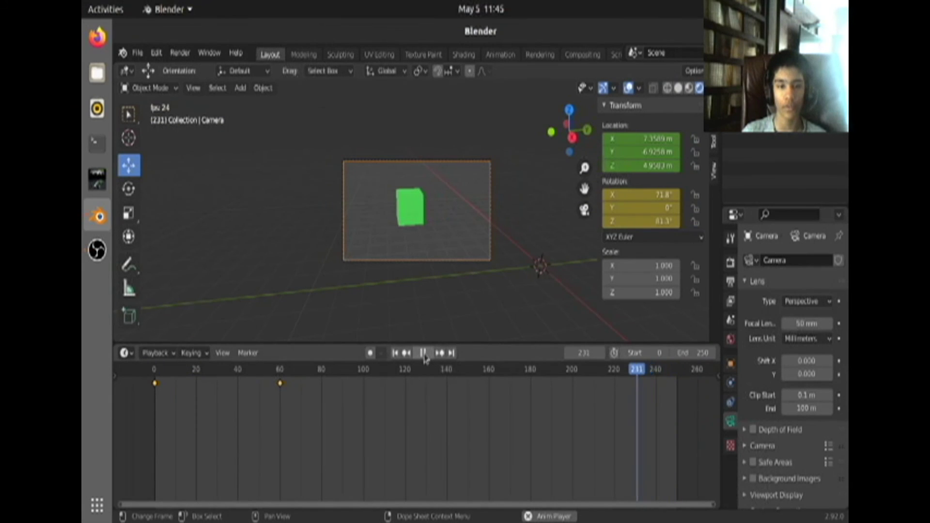
{"action": "left_click", "coordinate": [424, 353]}
{"action": "left_click", "coordinate": [426, 354]}
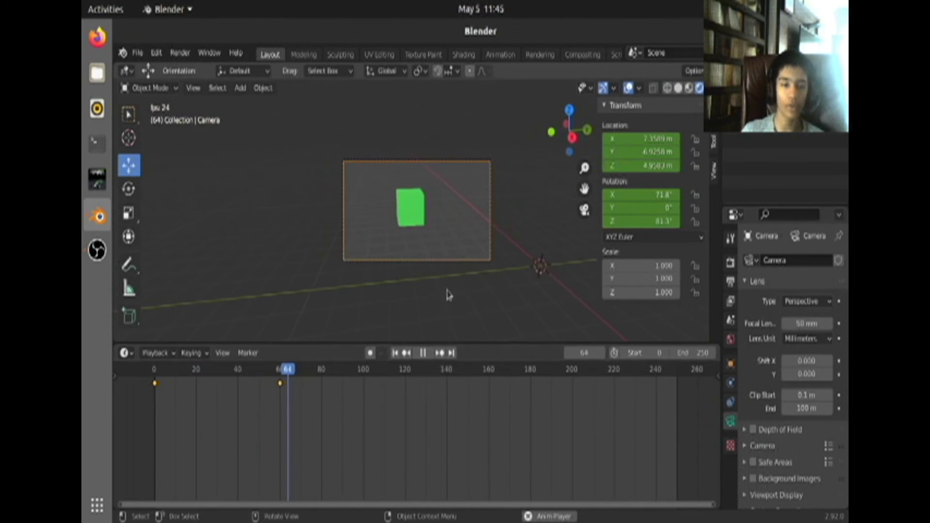
{"action": "key", "text": "space"}
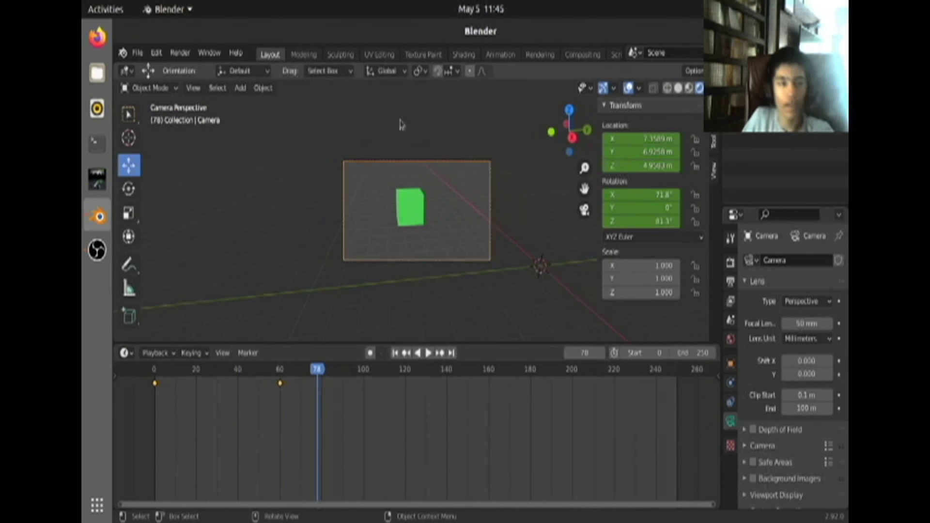
Step: Inspect the cube closely through the camera view, and view the camera and cube from outside
{"action": "scroll", "coordinate": [401, 270], "scroll_direction": "up", "scroll_amount": 6}
{"action": "scroll", "coordinate": [441, 280], "scroll_direction": "down", "scroll_amount": 3}
{"action": "scroll", "coordinate": [450, 266], "scroll_direction": "down", "scroll_amount": 1}
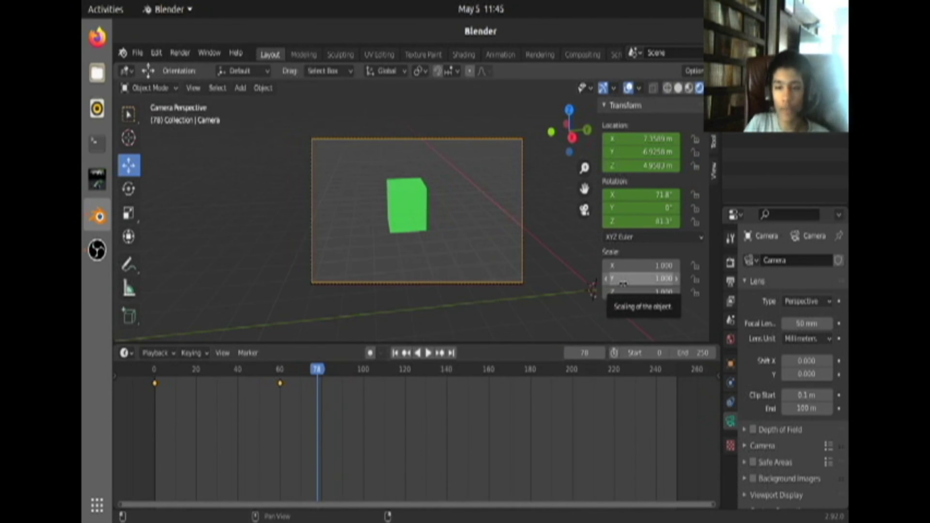
{"action": "scroll", "coordinate": [584, 261], "scroll_direction": "up", "scroll_amount": 1}
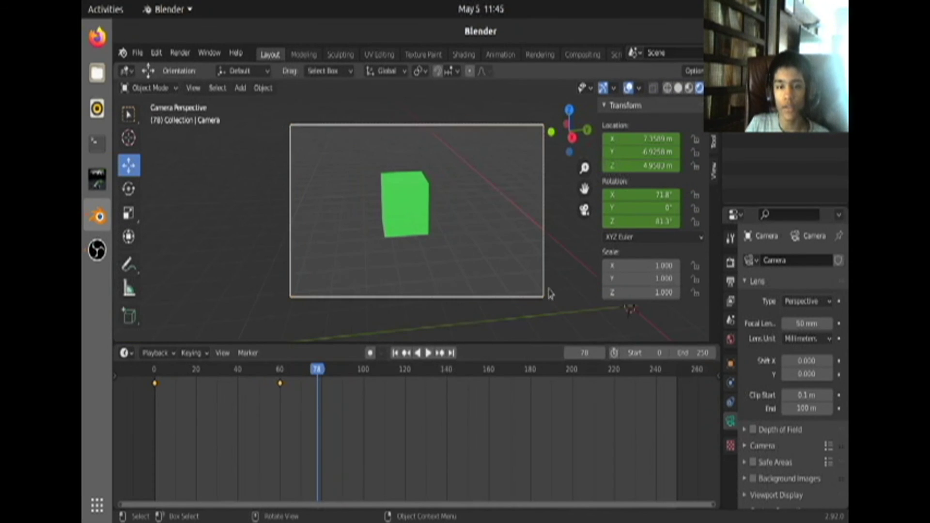
{"action": "left_click", "coordinate": [550, 245]}
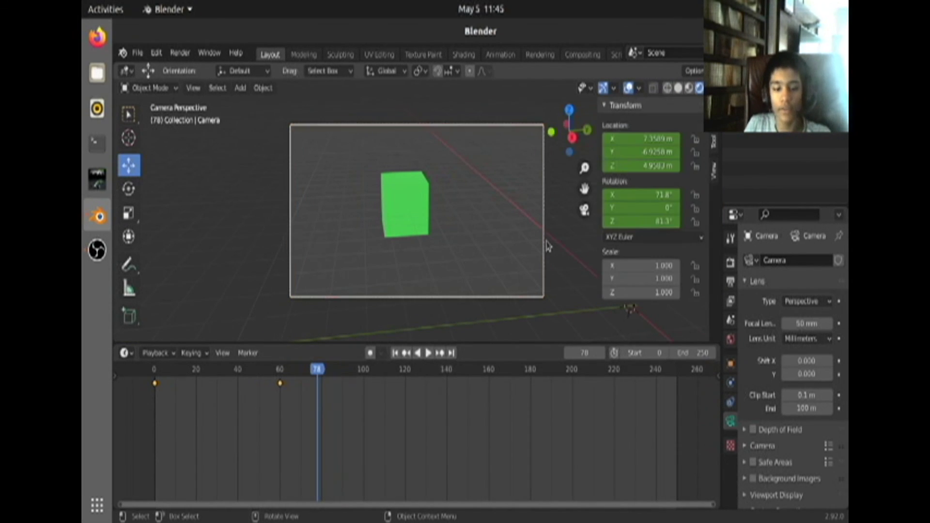
{"action": "middle_click_drag", "start_coordinate": [547, 246], "coordinate": [421, 203]}
{"action": "scroll", "coordinate": [421, 213], "scroll_direction": "down", "scroll_amount": 3}
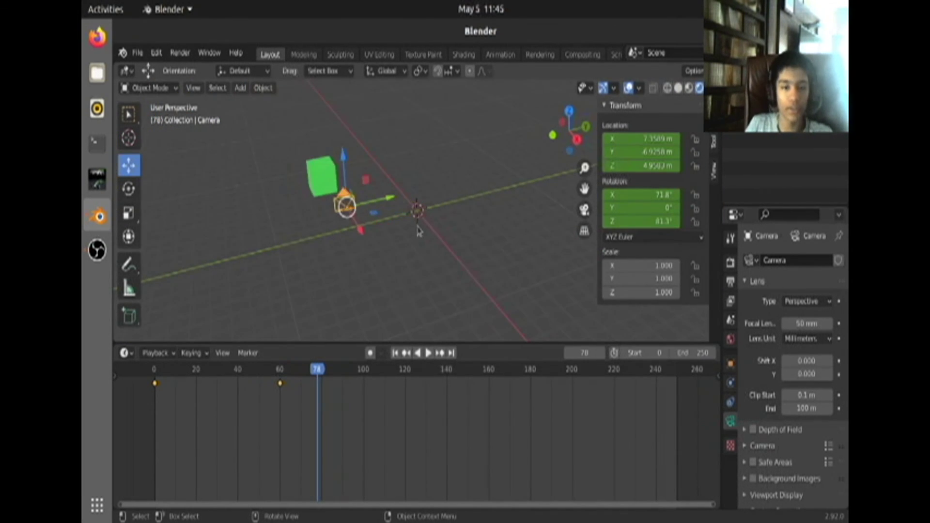
{"action": "scroll", "coordinate": [443, 211], "scroll_direction": "down", "scroll_amount": 1}
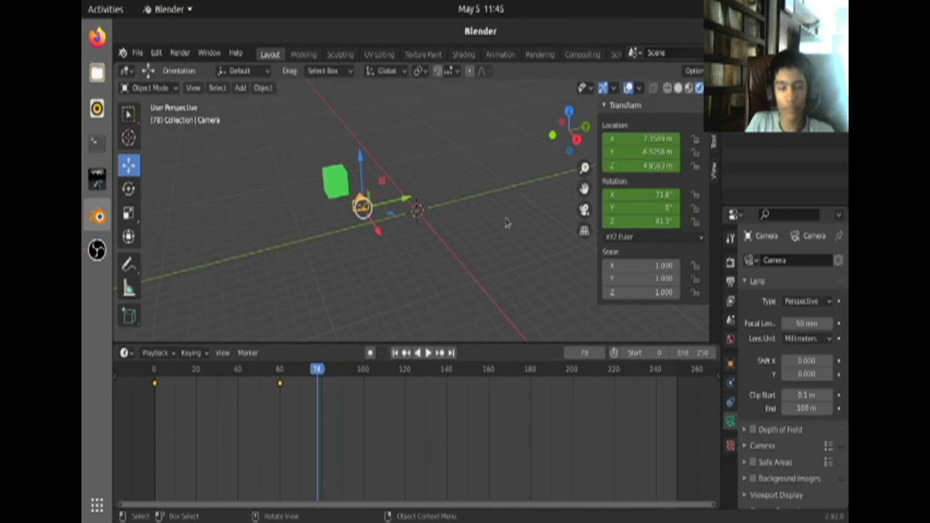
{"action": "right_click", "coordinate": [305, 281]}
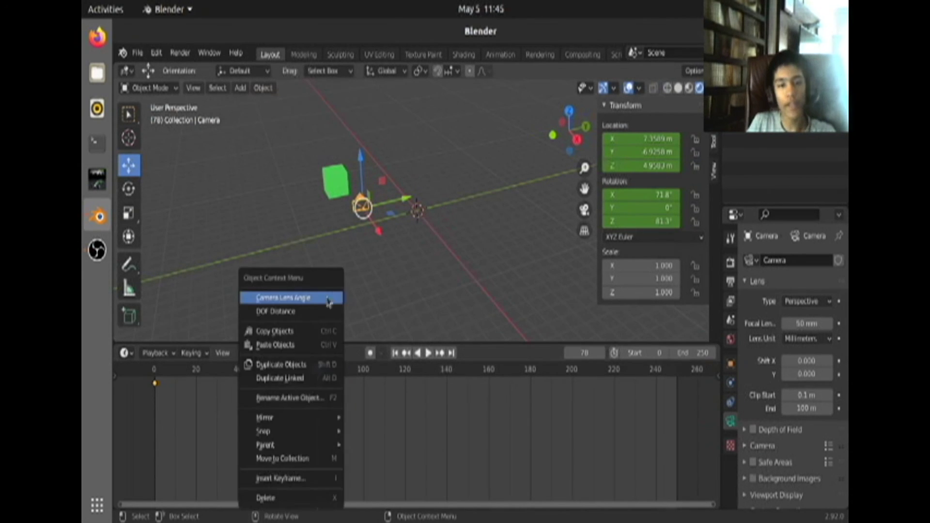
{"action": "scroll", "coordinate": [378, 273], "scroll_direction": "down", "scroll_amount": 1}
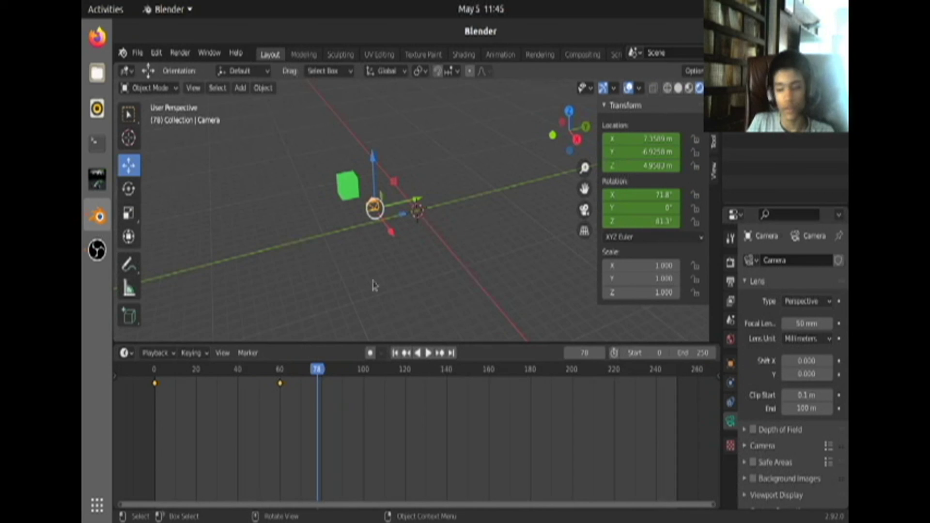
{"action": "key", "text": "ctrl+z"}
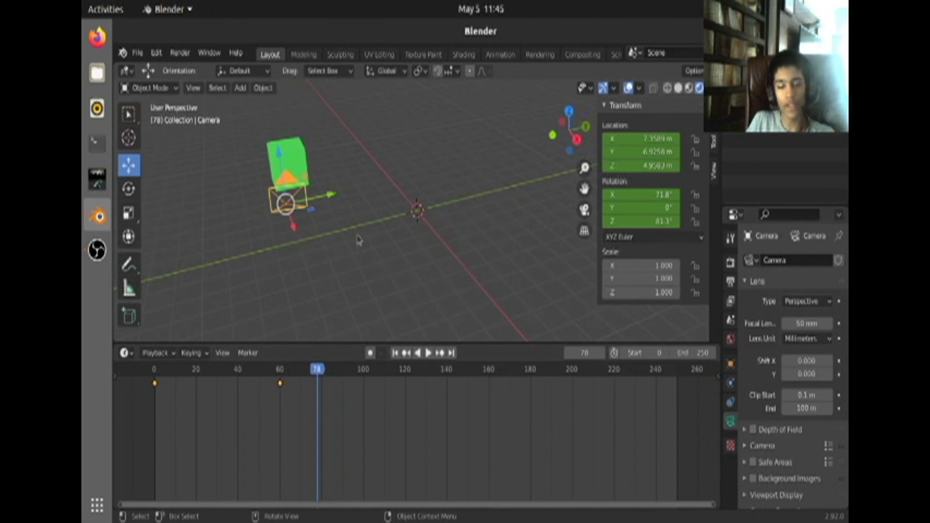
Step: Shorten the camera's focal length to 21.33 mm and check the wider framing through the camera view
{"action": "middle_click_drag", "start_coordinate": [524, 265], "coordinate": [390, 249]}
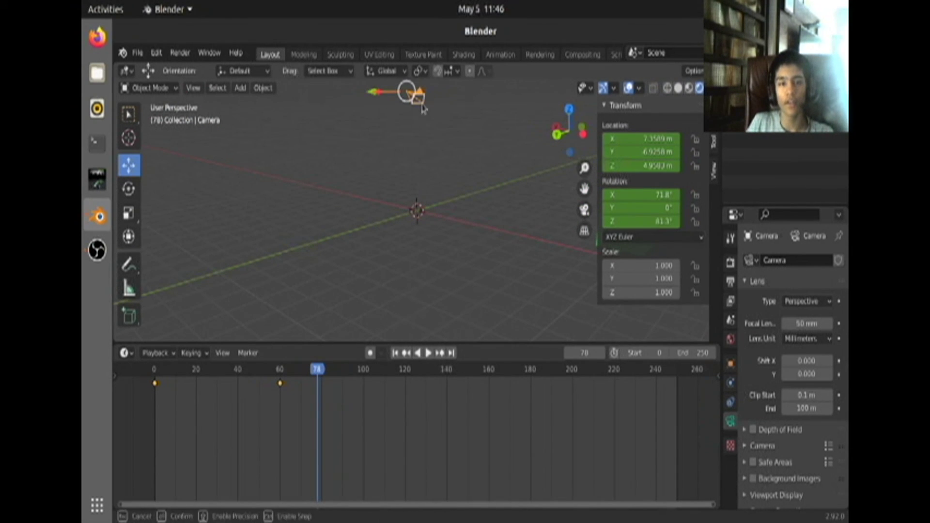
{"action": "mouse_move", "coordinate": [462, 188]}
{"action": "middle_mouse_down"}
{"action": "mouse_move", "coordinate": [465, 260]}
{"action": "mouse_move", "coordinate": [475, 208]}
{"action": "mouse_move", "coordinate": [460, 196]}
{"action": "middle_mouse_up"}
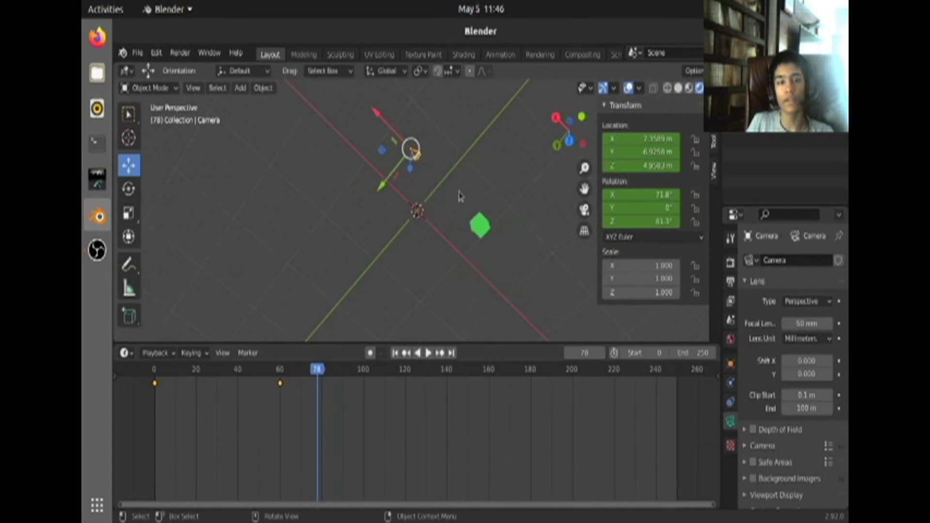
{"action": "scroll", "coordinate": [460, 197], "scroll_direction": "up", "scroll_amount": 3}
{"action": "scroll", "coordinate": [445, 180], "scroll_direction": "up", "scroll_amount": 1}
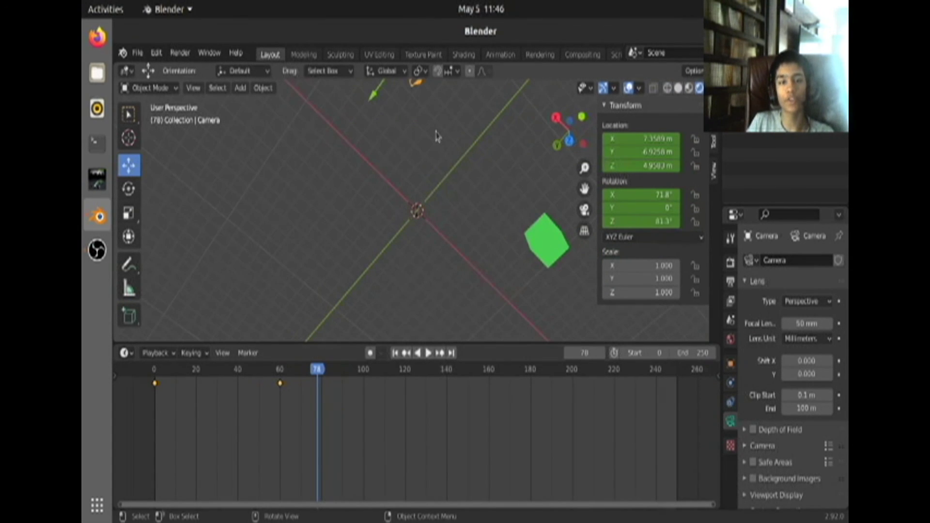
{"action": "scroll", "coordinate": [442, 126], "scroll_direction": "down", "scroll_amount": 2}
{"action": "middle_click_drag", "start_coordinate": [440, 135], "coordinate": [314, 309]}
{"action": "scroll", "coordinate": [386, 302], "scroll_direction": "up", "scroll_amount": 4}
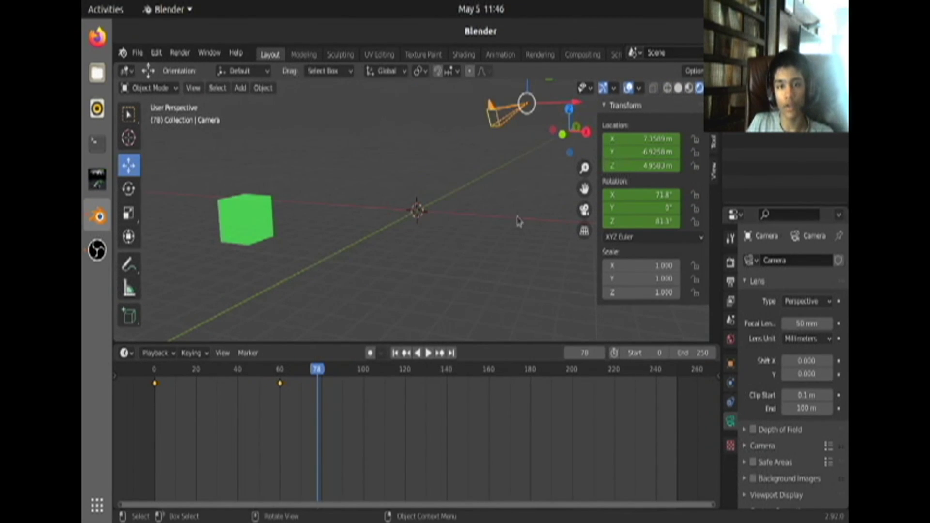
{"action": "left_click_drag", "start_coordinate": [490, 129], "coordinate": [510, 128]}
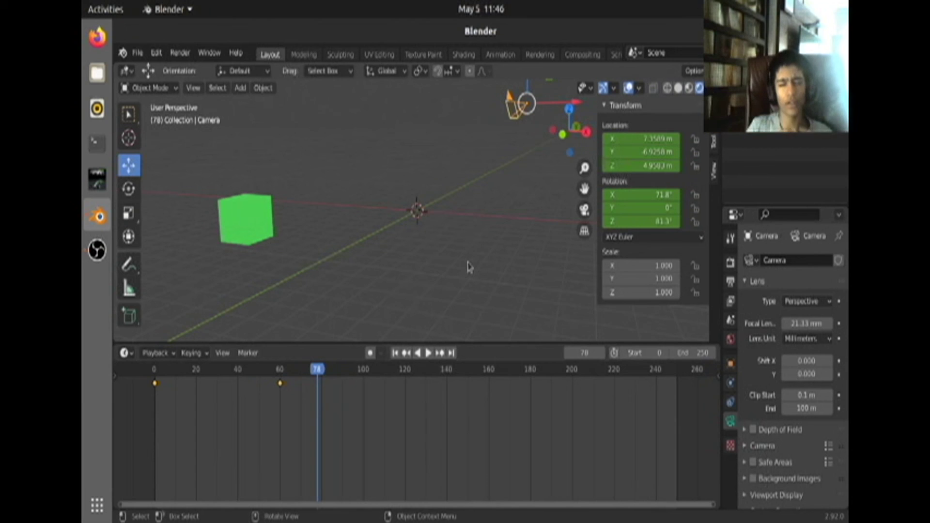
{"action": "key", "text": "KP_0"}
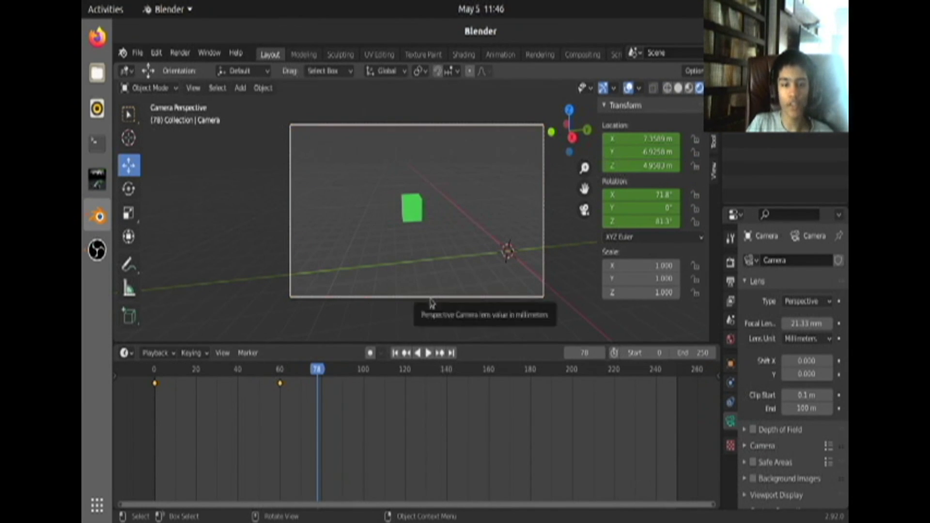
{"action": "left_click_drag", "start_coordinate": [436, 297], "coordinate": [471, 208]}
{"action": "key", "text": "KP_0"}
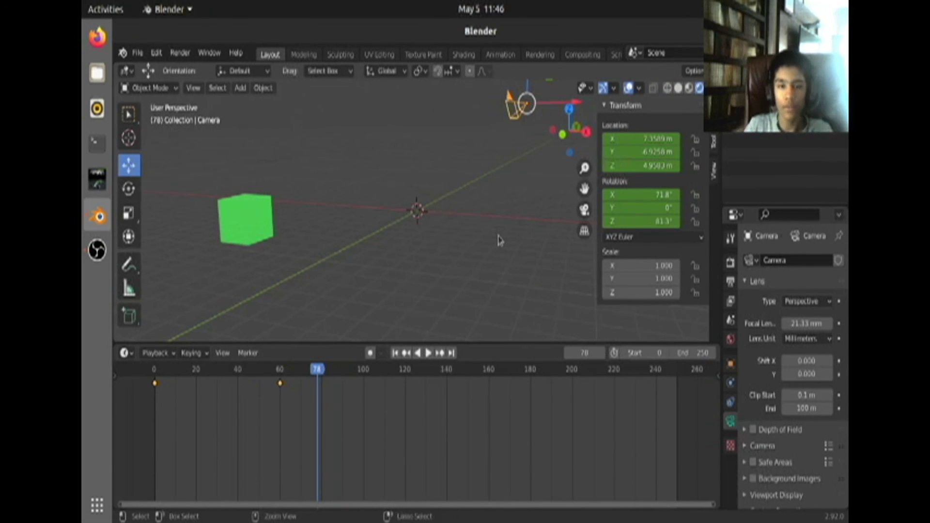
Step: Undo the last two changes and lengthen the camera's focal length to 57.2 mm
{"action": "key", "text": "ctrl+z"}
{"action": "key", "text": "ctrl+z"}
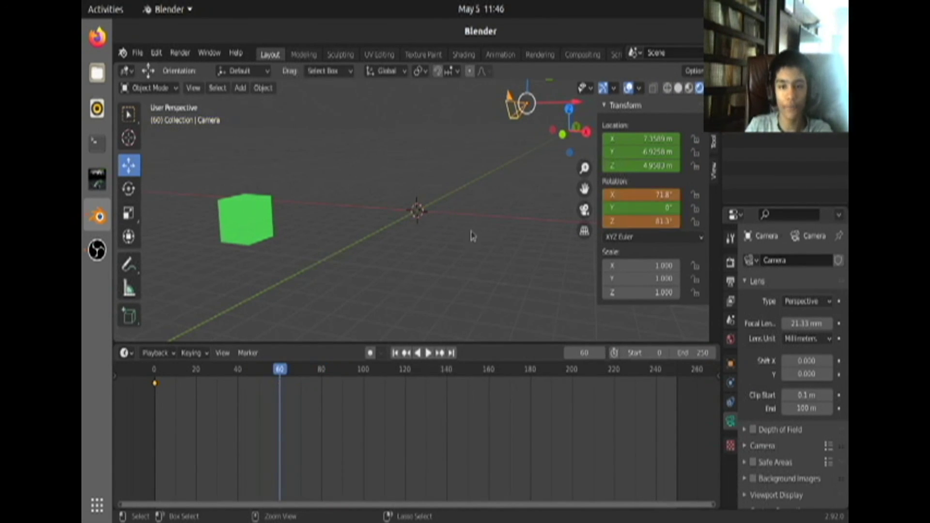
{"action": "left_click_drag", "start_coordinate": [517, 106], "coordinate": [497, 115]}
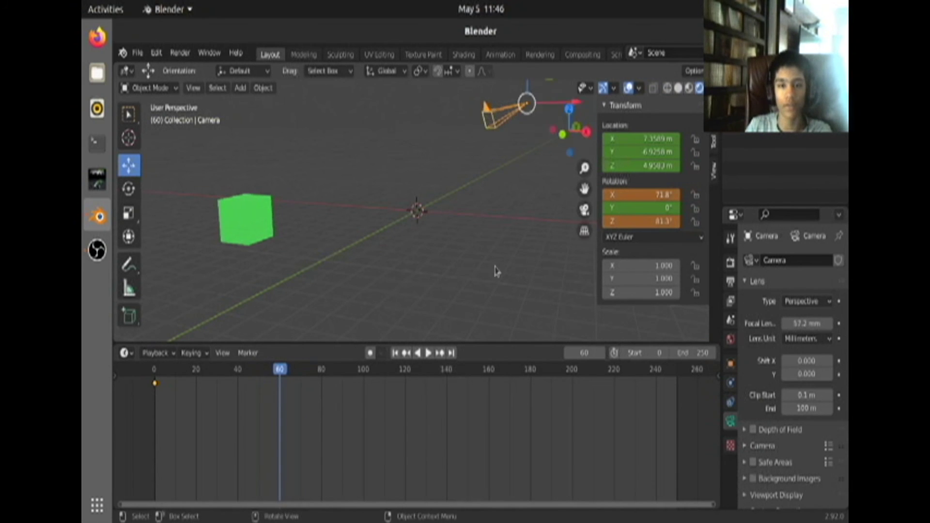
Step: Insert a Rotation keyframe for the camera at frame 60
{"action": "scroll", "coordinate": [494, 270], "scroll_direction": "down", "scroll_amount": 2}
{"action": "key", "text": "i"}
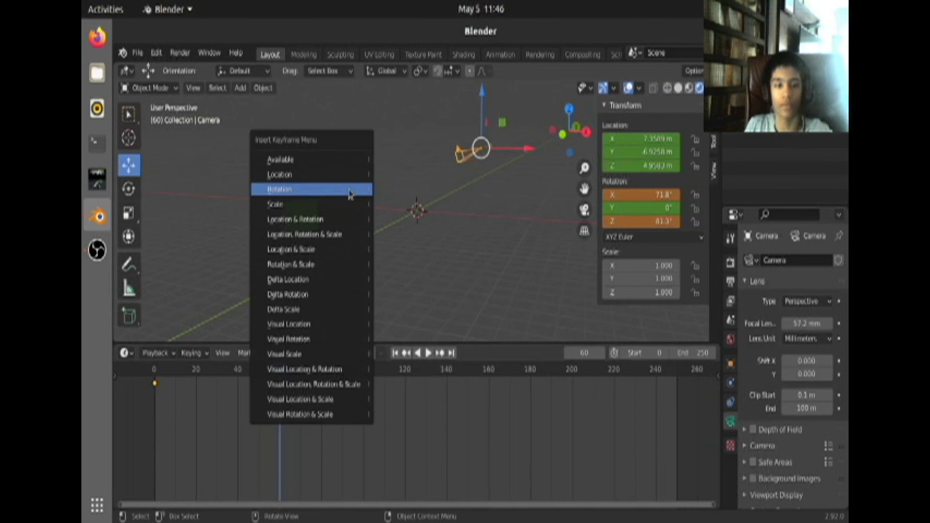
{"action": "left_click", "coordinate": [350, 192]}
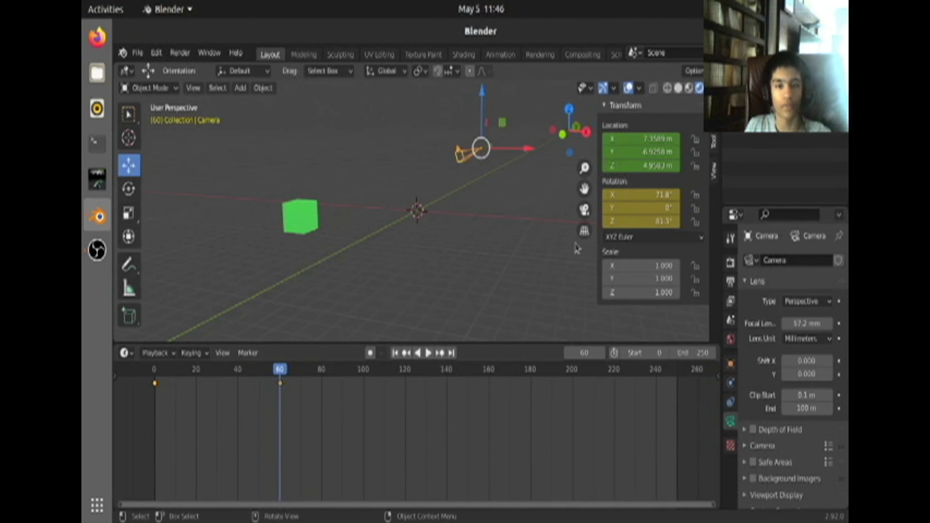
Step: Use Camera Lens Angle to set the camera's focal length to 45.6 mm
{"action": "right_click", "coordinate": [555, 269]}
{"action": "left_click", "coordinate": [499, 293]}
{"action": "left_click", "coordinate": [479, 222]}
{"action": "scroll", "coordinate": [479, 223], "scroll_direction": "up", "scroll_amount": 2}
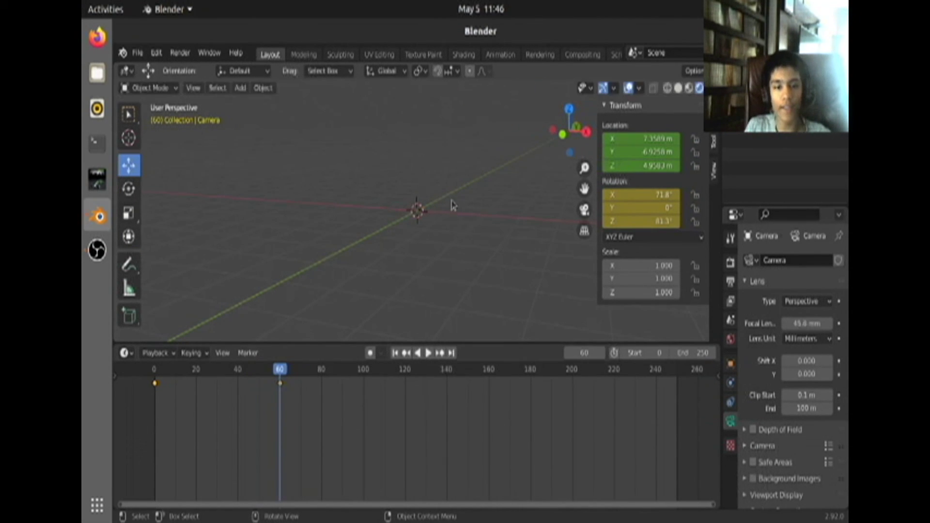
{"action": "scroll", "coordinate": [479, 223], "scroll_direction": "down", "scroll_amount": 2}
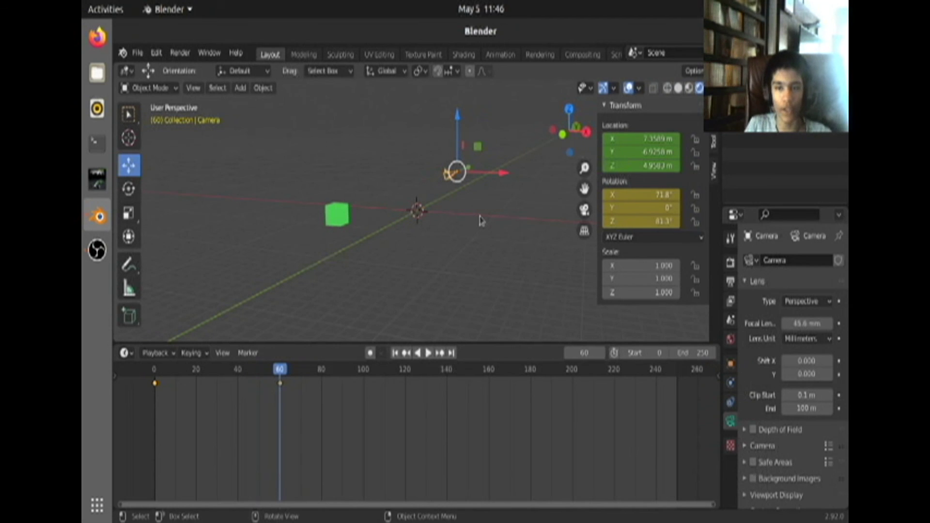
{"action": "scroll", "coordinate": [401, 216], "scroll_direction": "up", "scroll_amount": 2}
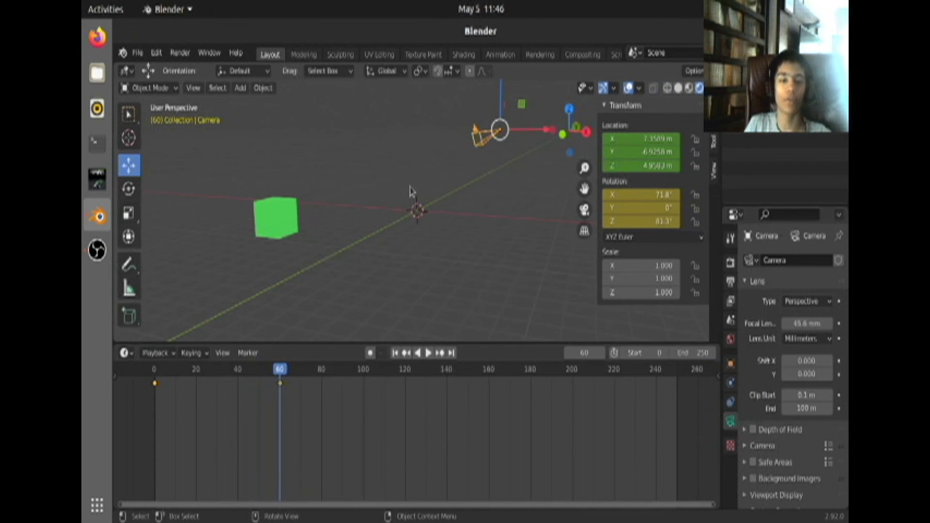
Step: Play the animation from outside the camera, return to frame 0, and deselect the camera
{"action": "key", "text": "space"}
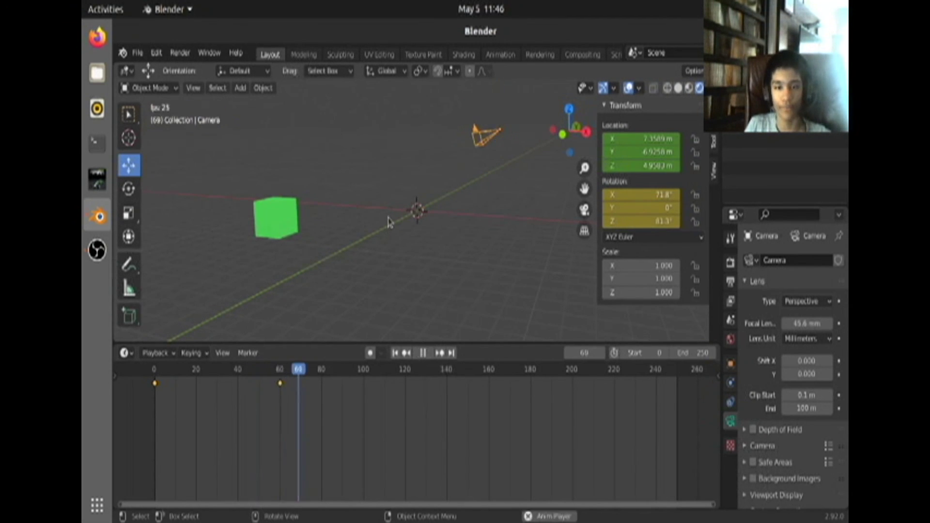
{"action": "left_click_drag", "start_coordinate": [271, 398], "coordinate": [118, 390]}
{"action": "left_click", "coordinate": [507, 257]}
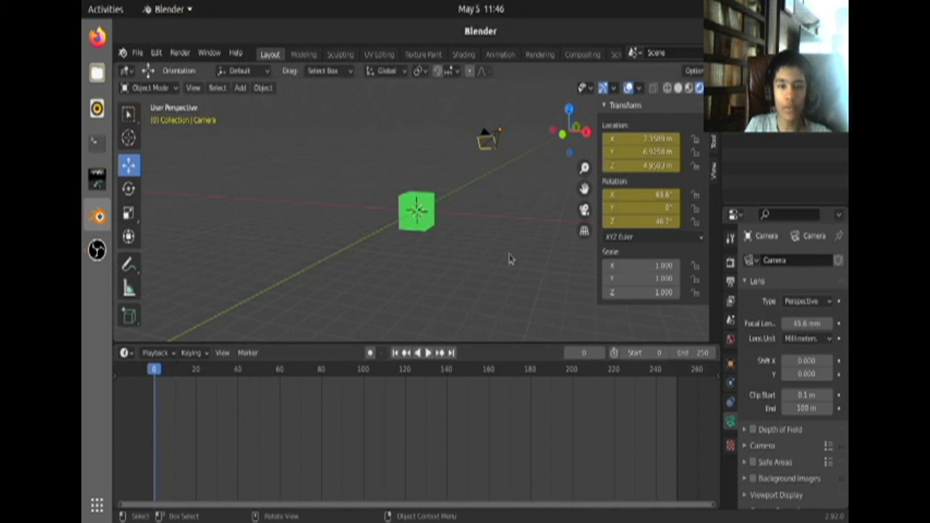
{"action": "key", "text": "space"}
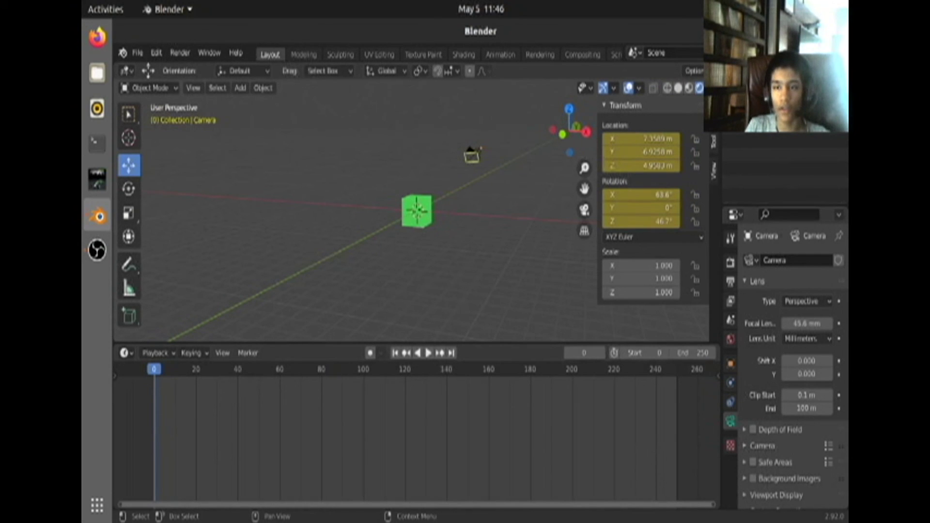
{"action": "left_click", "coordinate": [755, 74]}
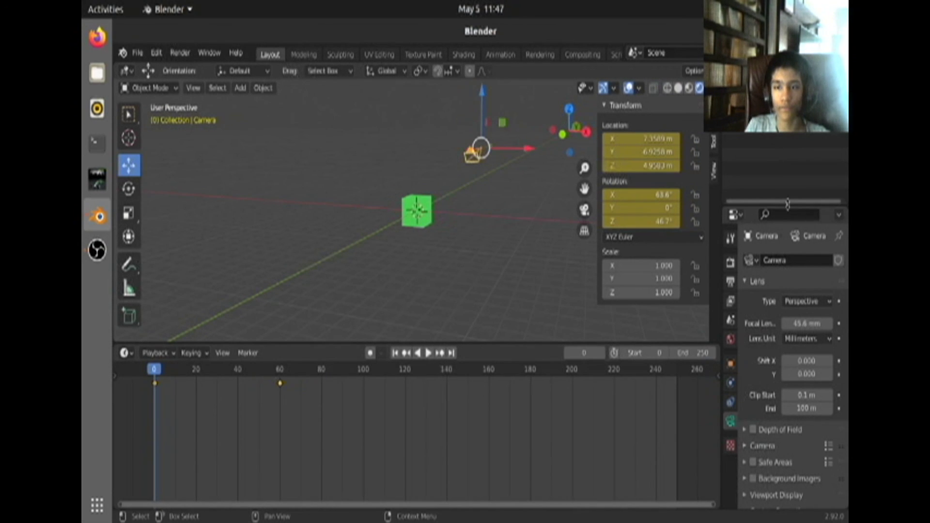
{"action": "left_click", "coordinate": [793, 182]}
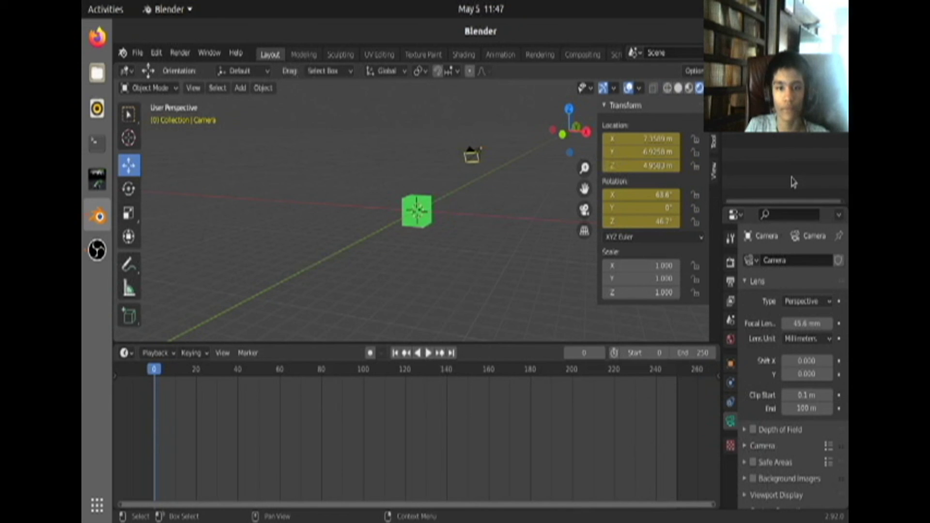
Step: Replay the animation to watch the camera turn toward the moving cube, and rewind to frame 0
{"action": "key", "text": "space"}
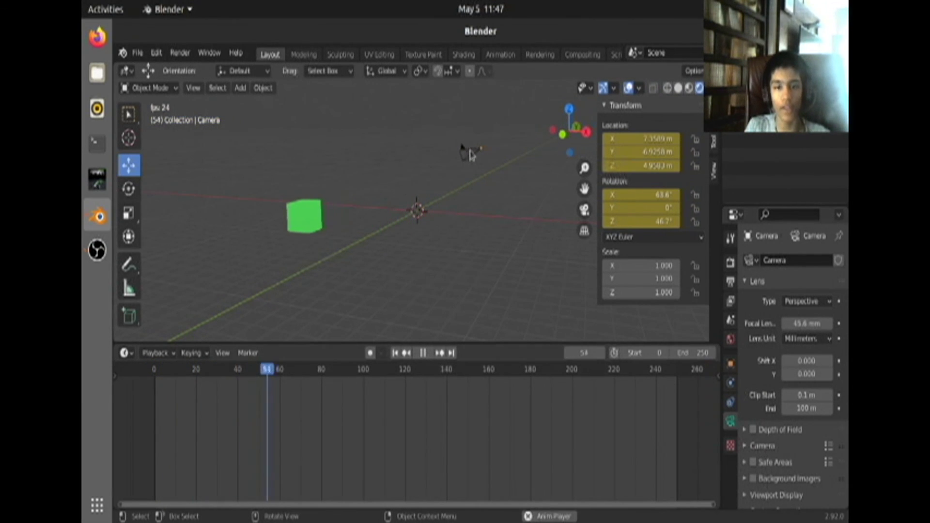
{"action": "key", "text": "space"}
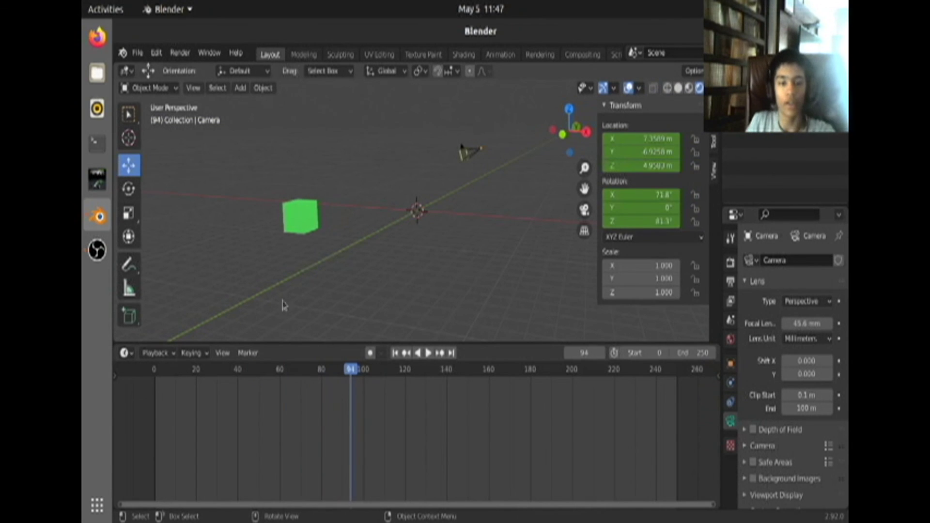
{"action": "left_click_drag", "start_coordinate": [229, 376], "coordinate": [143, 389]}
{"action": "key", "text": "space"}
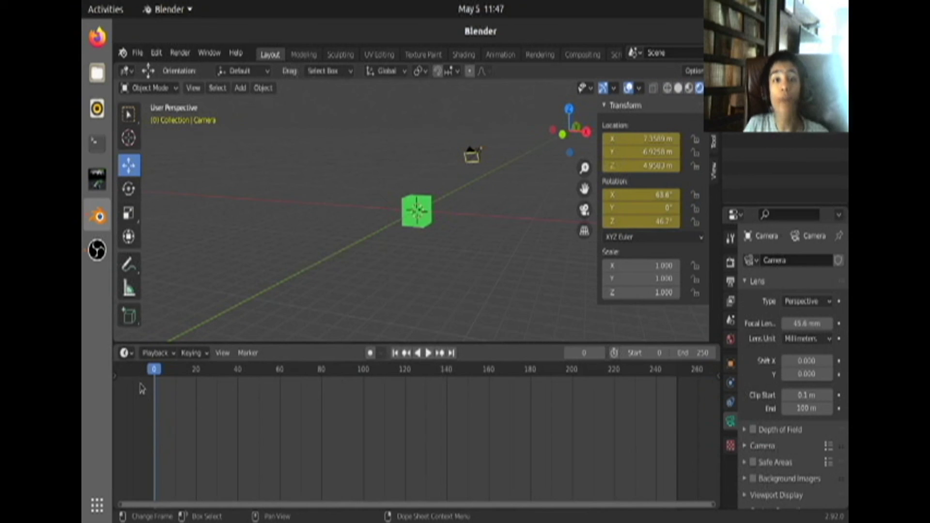